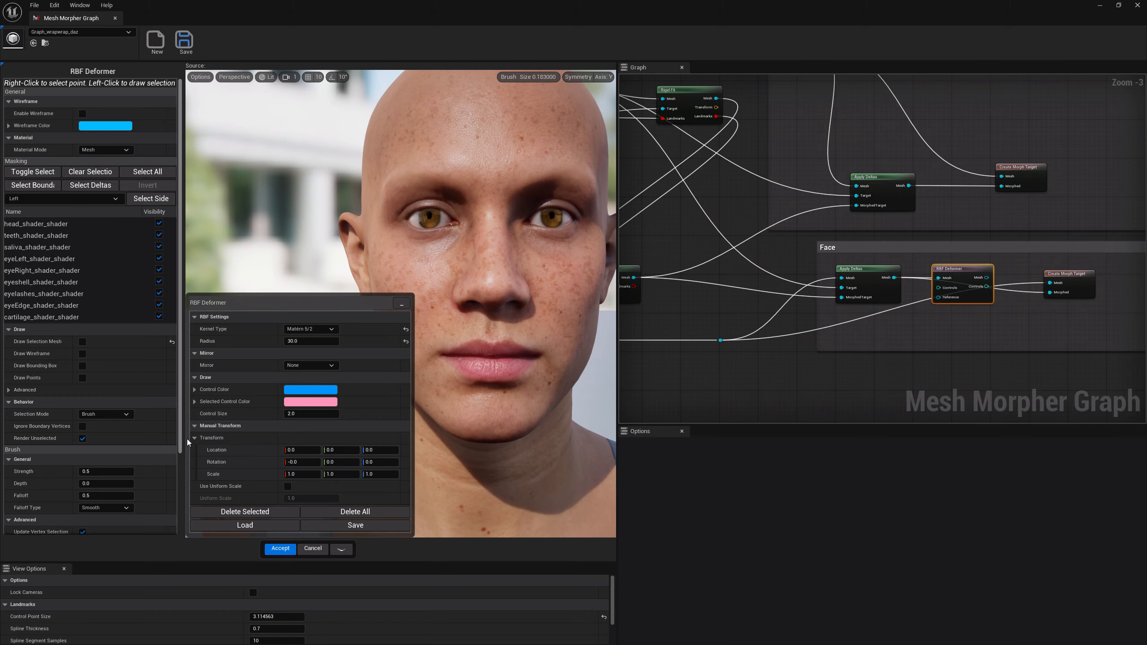
Place symmetric RBF control points at the eye corners and around the lips, and set the radius to 10.
right_drag(434, 398, 458, 319)
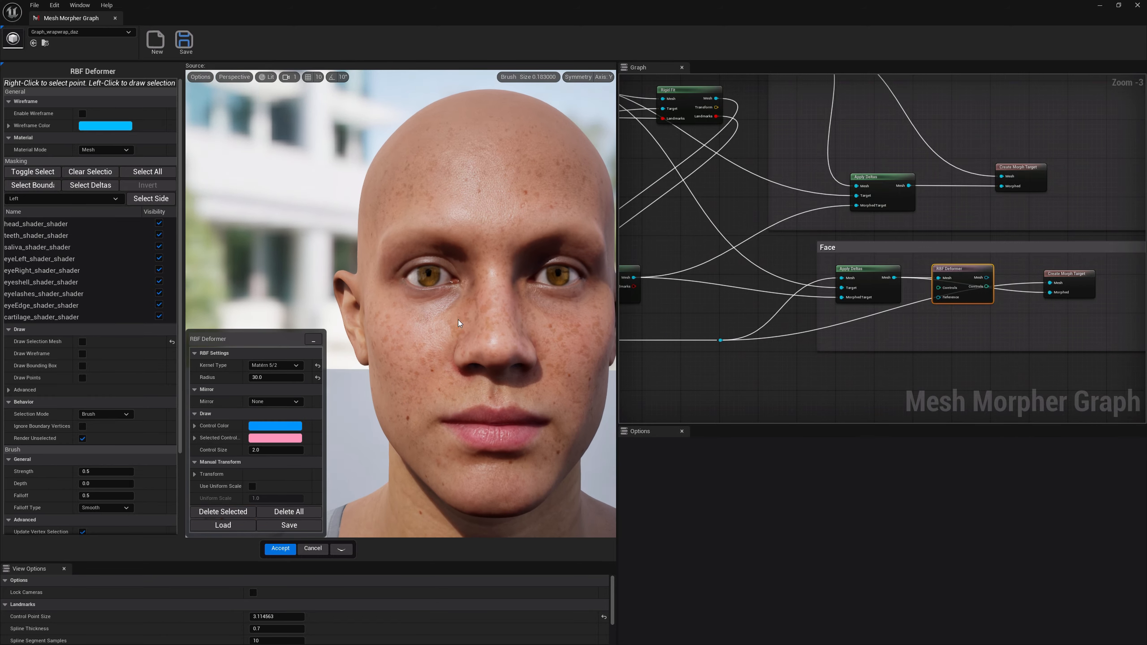
click(403, 278)
click(485, 403)
click(275, 378)
text(1)
Delete the control points beside the nostrils together with their symmetric counterparts.
right_click(460, 372)
click(527, 374)
drag(511, 379, 578, 388)
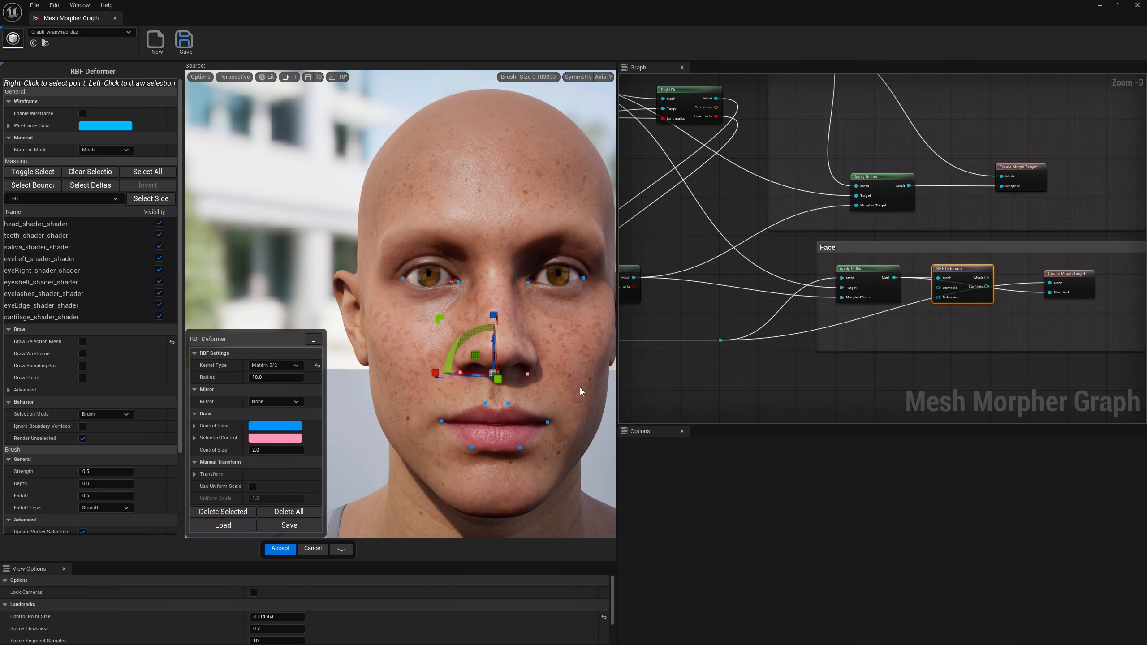
click(225, 512)
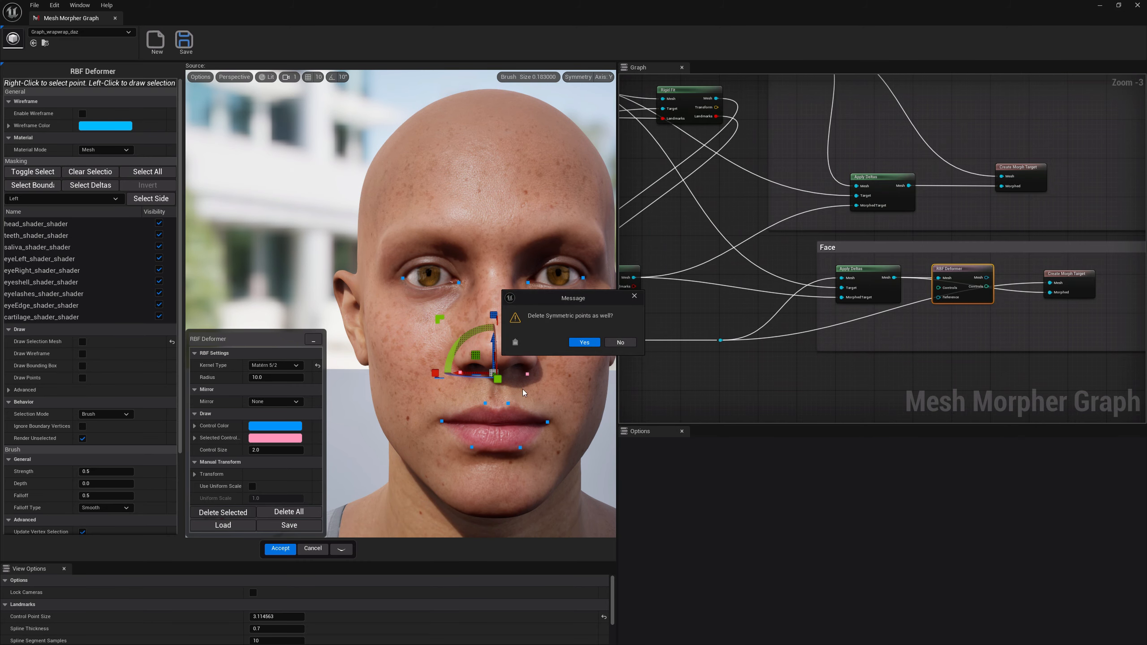
click(584, 344)
Add a symmetric pair of control points at the outer base of the nostrils and select one of them.
right_drag(457, 376, 482, 374)
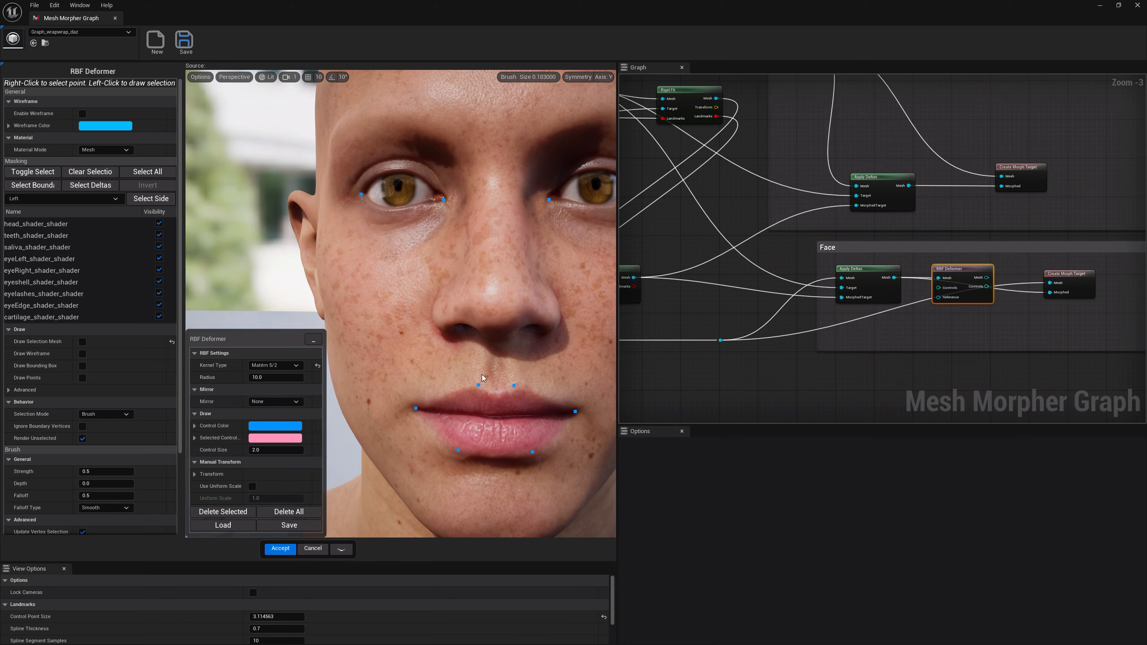
click(450, 342)
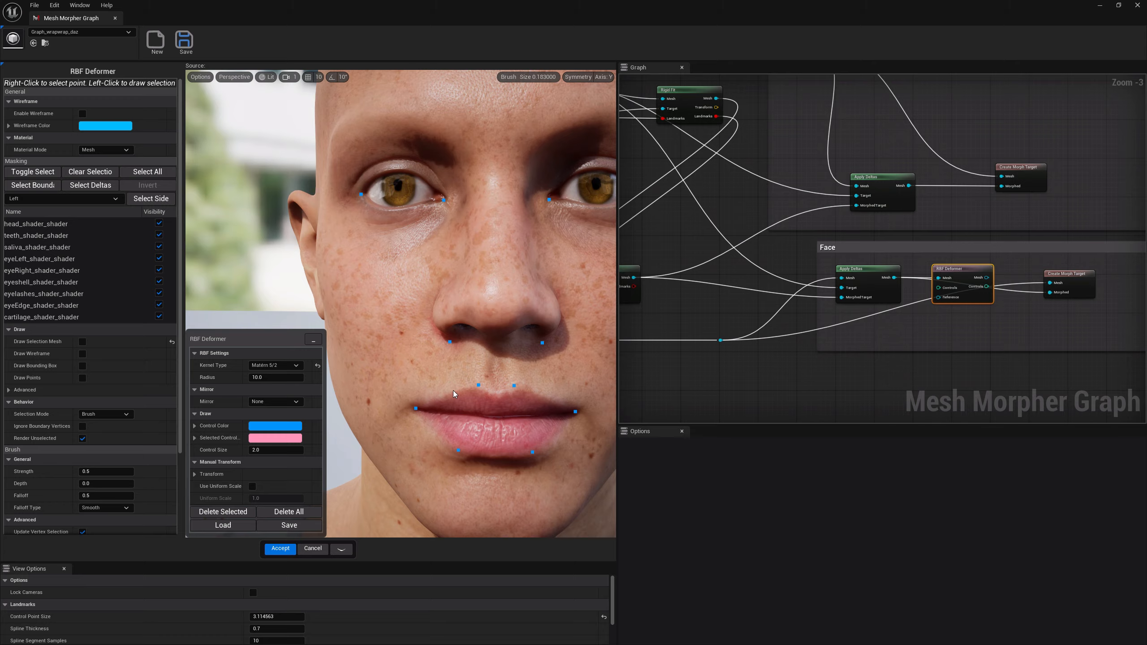
right_click(450, 343)
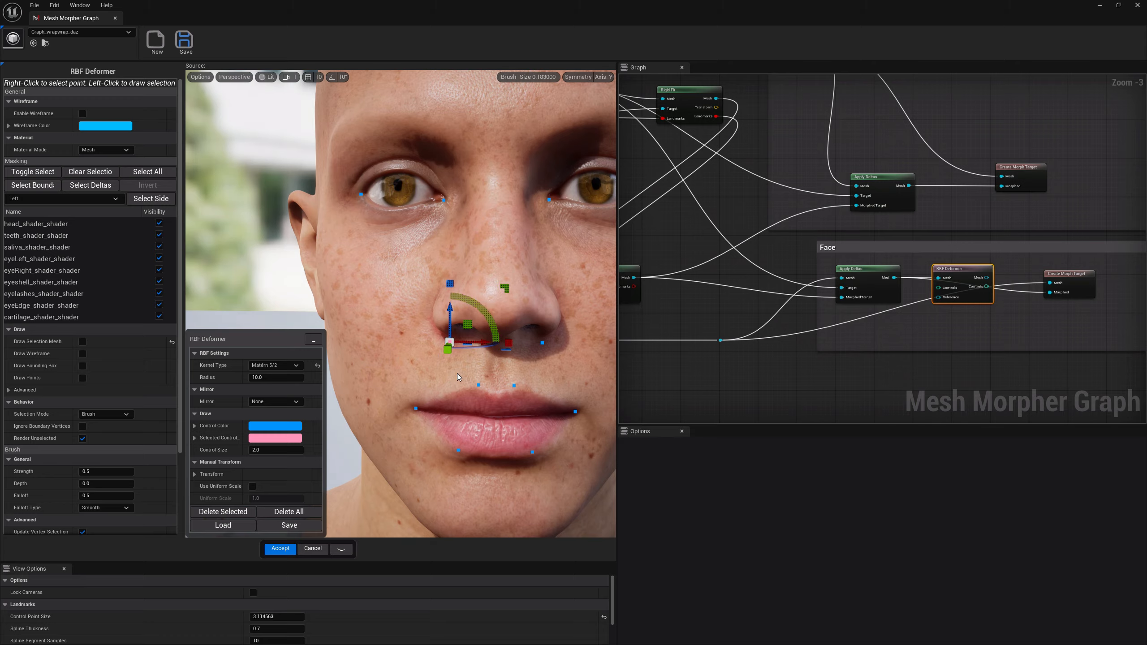
Set Mirror to X and move the selected nostril control point outward to widen the nose on both sides.
click(278, 399)
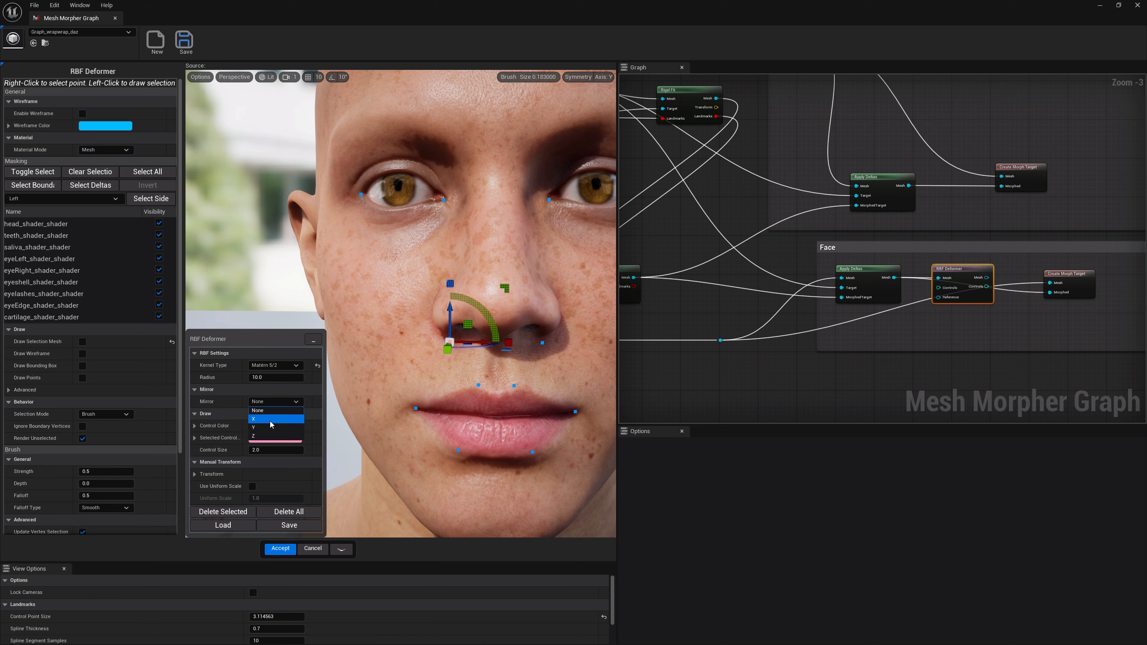
click(255, 419)
drag(474, 342, 397, 346)
scroll(434, 359, down, 4)
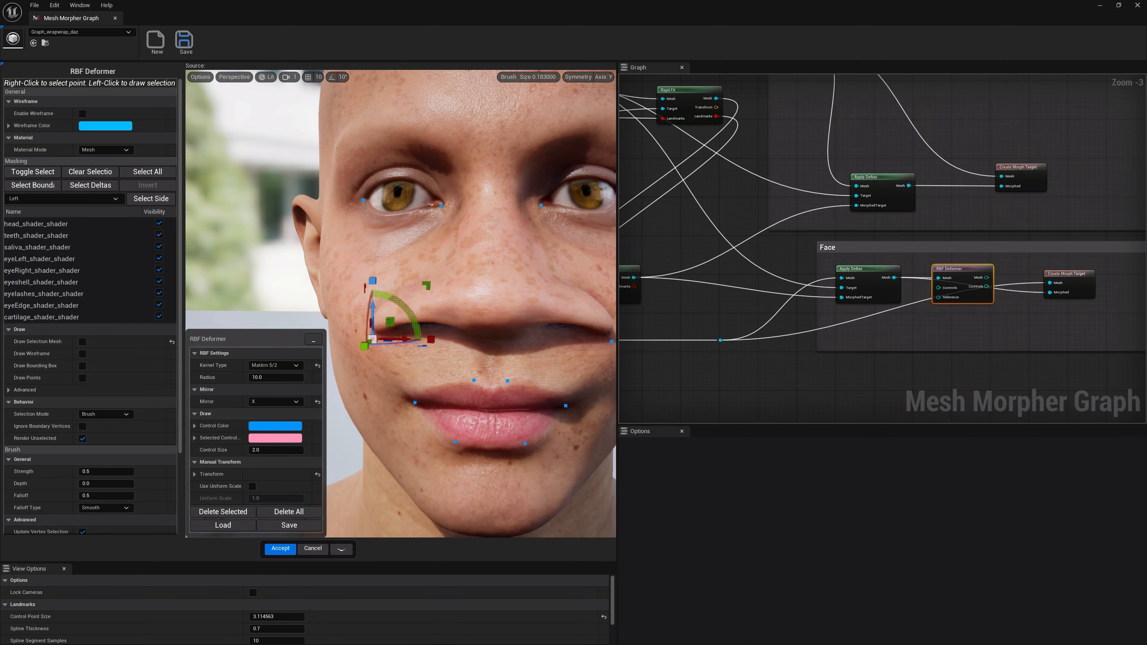
alt+drag(477, 378, 473, 351)
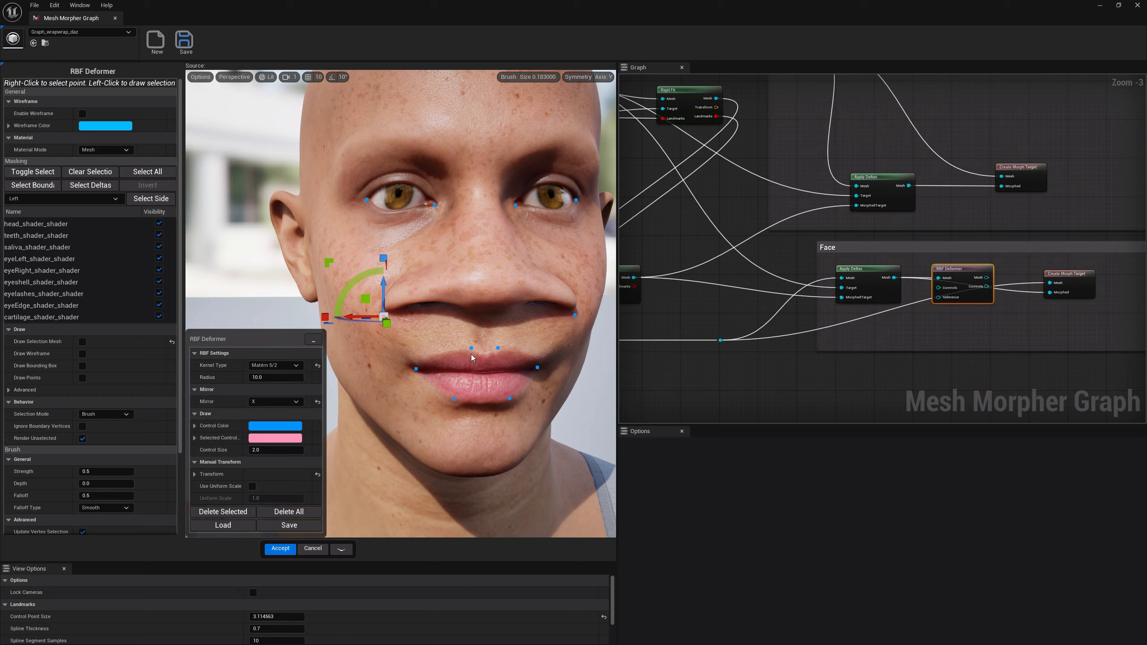
Move the nostril control point partway back inward to make the nose narrower.
right_click(360, 318)
right_click(384, 317)
alt+drag(384, 316, 432, 333)
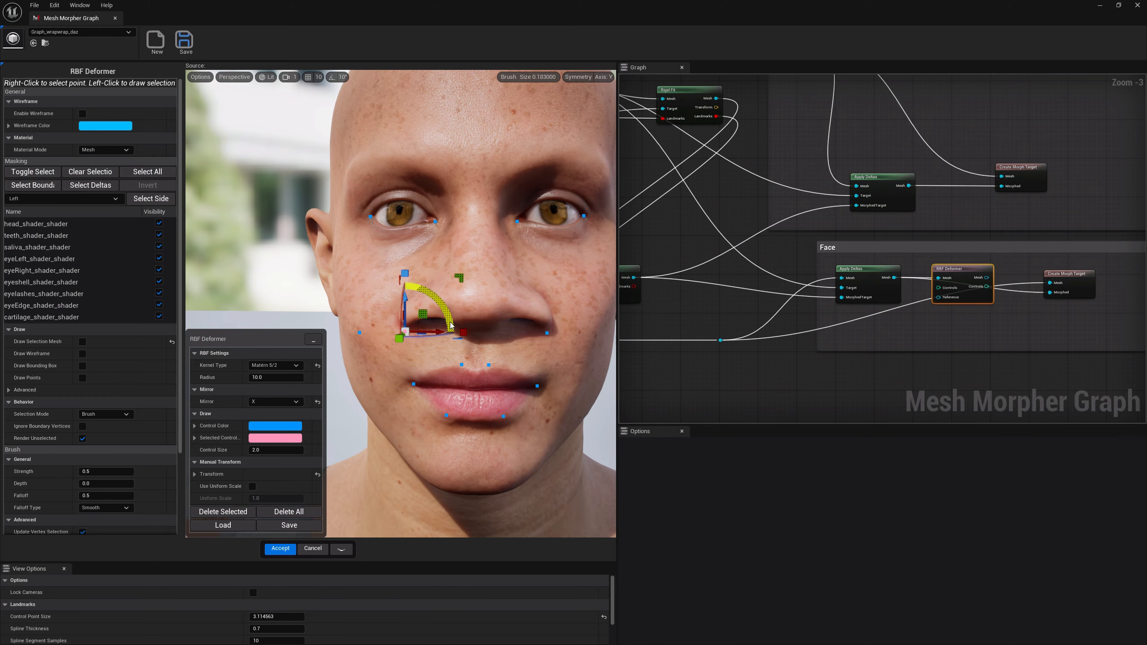
Shrink the eyes by moving the outer and inner eye-corner control points toward each other.
right_drag(451, 322, 467, 302)
right_click(346, 243)
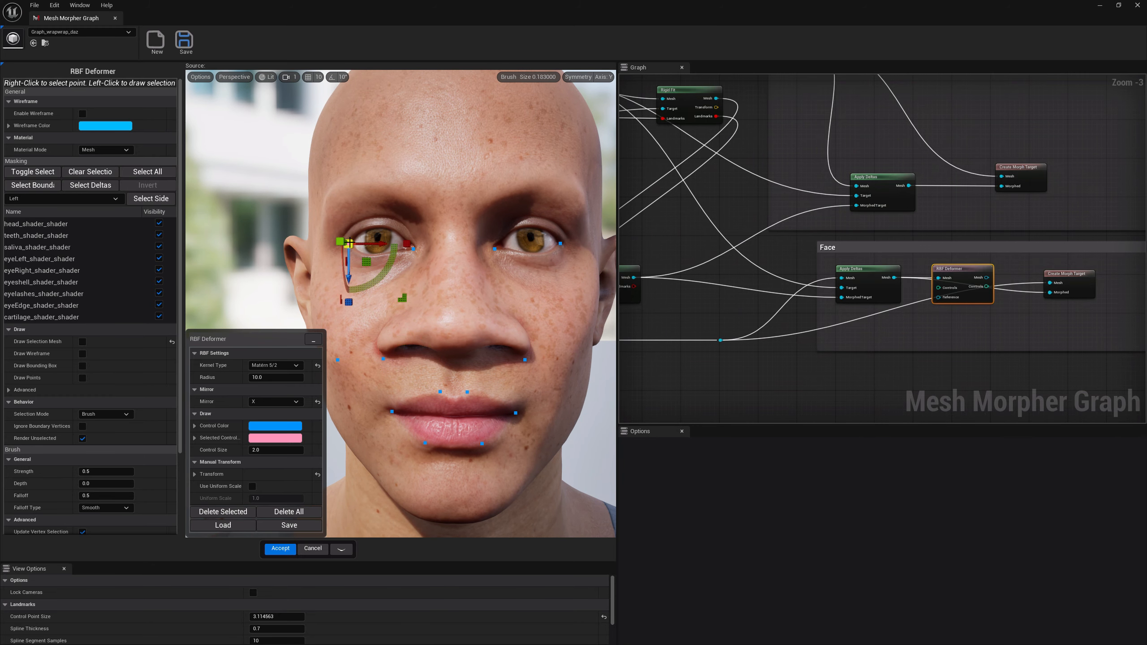
drag(375, 244, 430, 249)
scroll(452, 316, down, 2)
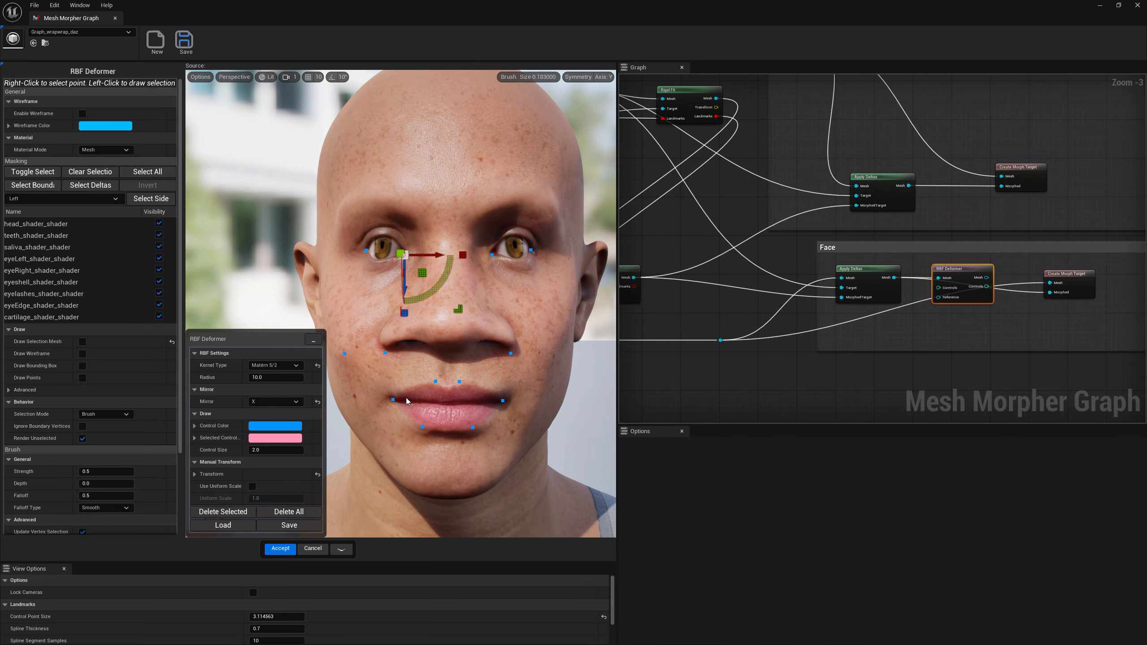
Widen the mouth with its corner control point and thicken the lips by spreading the upper-lip and lower-lip points vertically.
right_click(393, 400)
drag(411, 400, 382, 399)
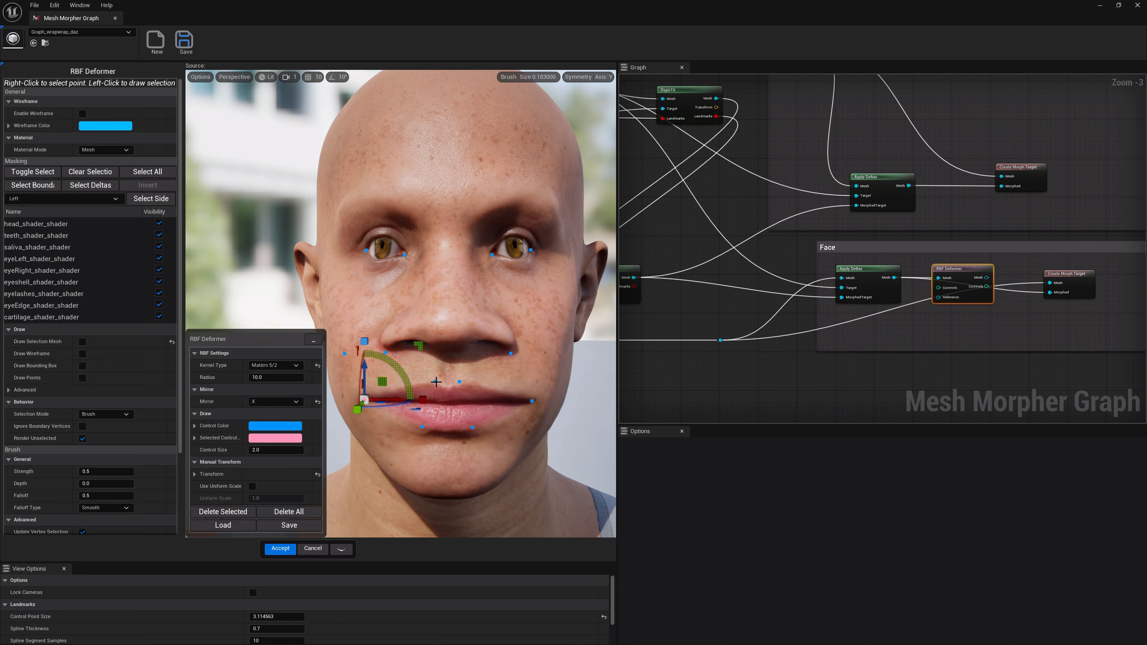
right_click(436, 382)
drag(435, 368, 434, 355)
right_click(423, 427)
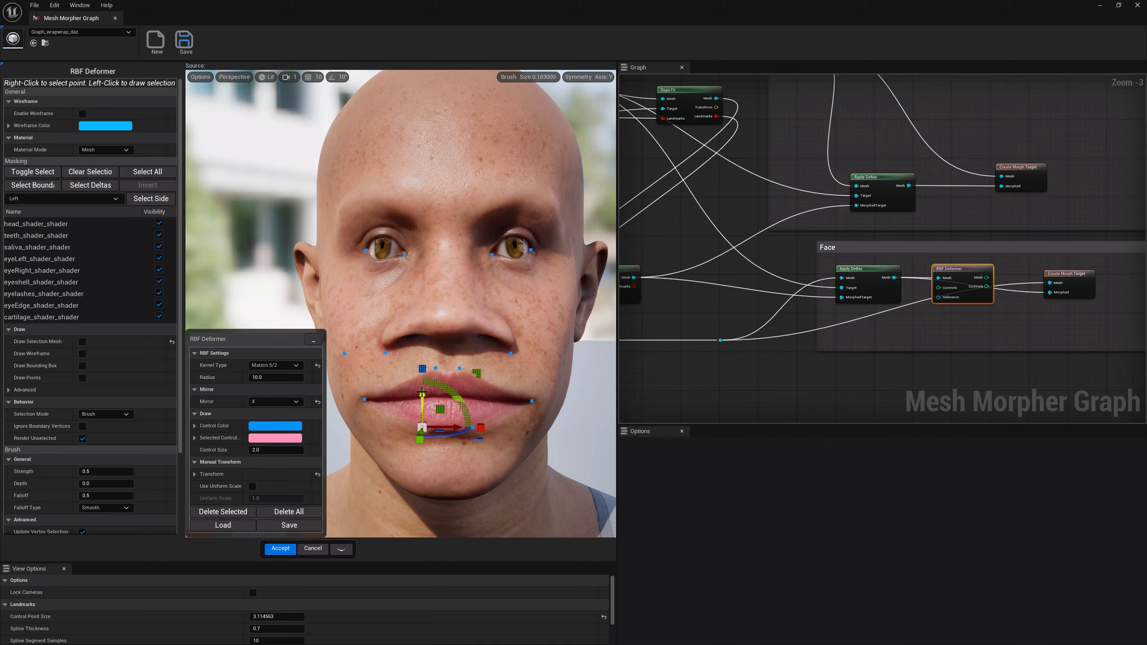
drag(422, 394, 422, 406)
right_drag(422, 407, 519, 386)
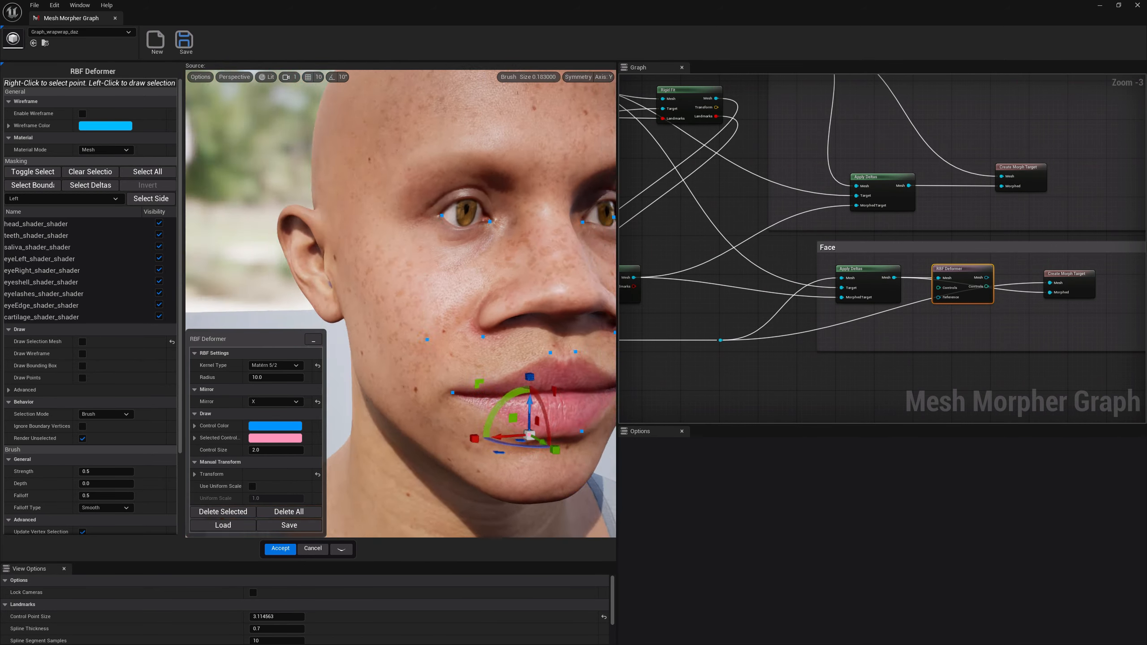
Add a control point on the tip of the nose and set the RBF radius to 20.
alt+drag(520, 387, 454, 383)
right_click(437, 292)
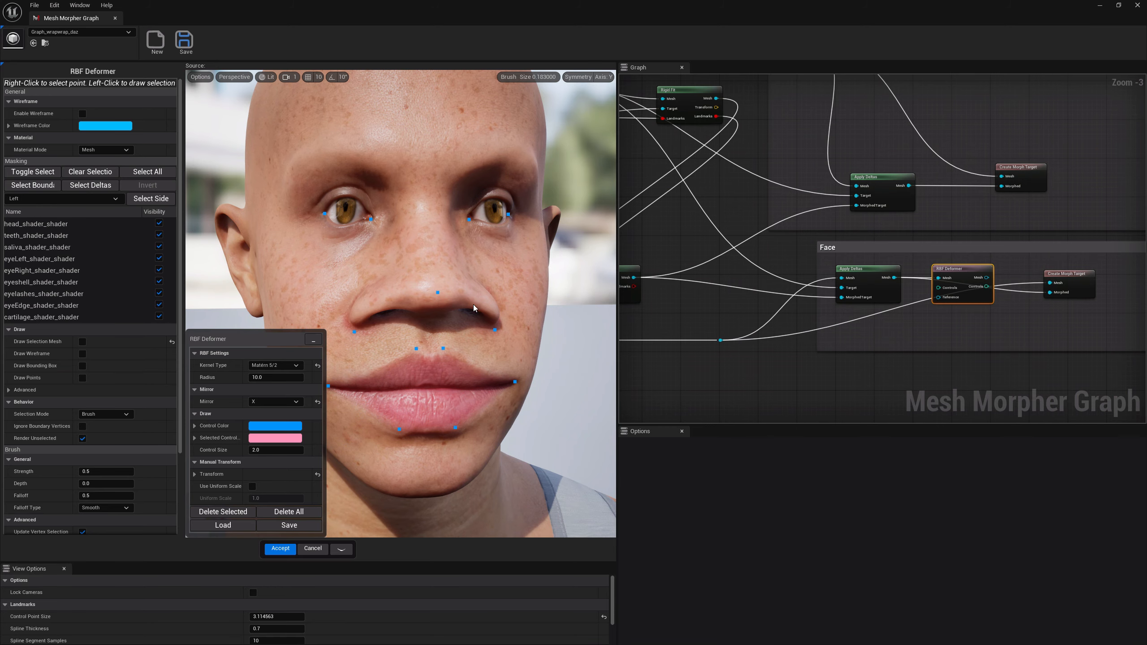
click(275, 377)
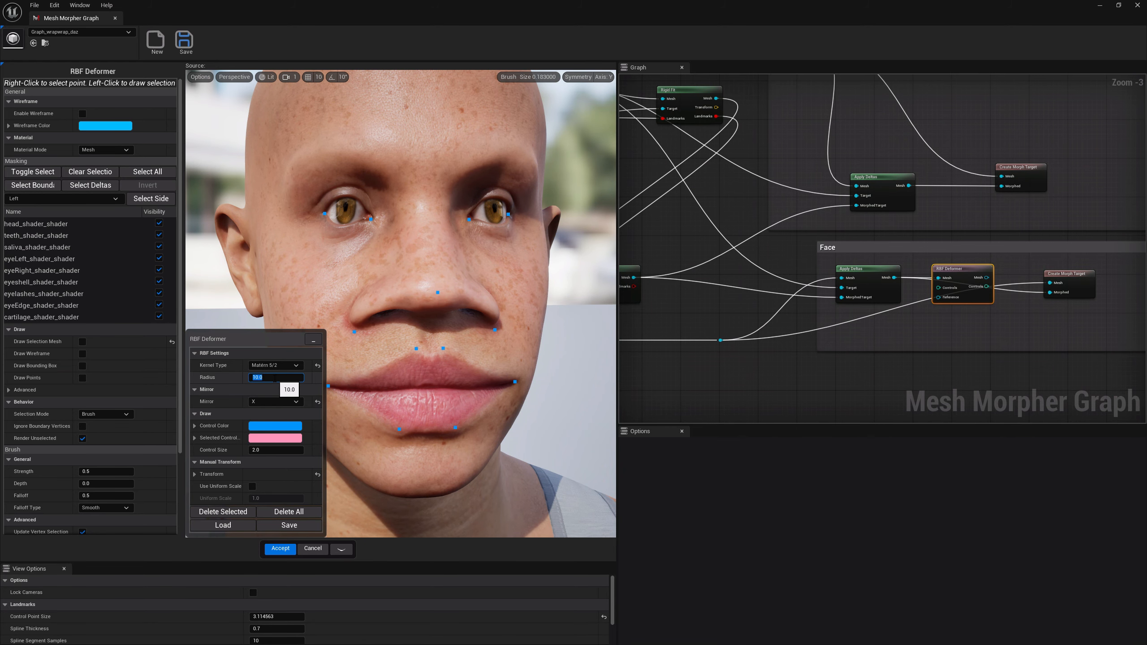
Pull the nose-tip control point forward to make the nose protrude more.
right_click(437, 292)
alt+drag(437, 292, 482, 333)
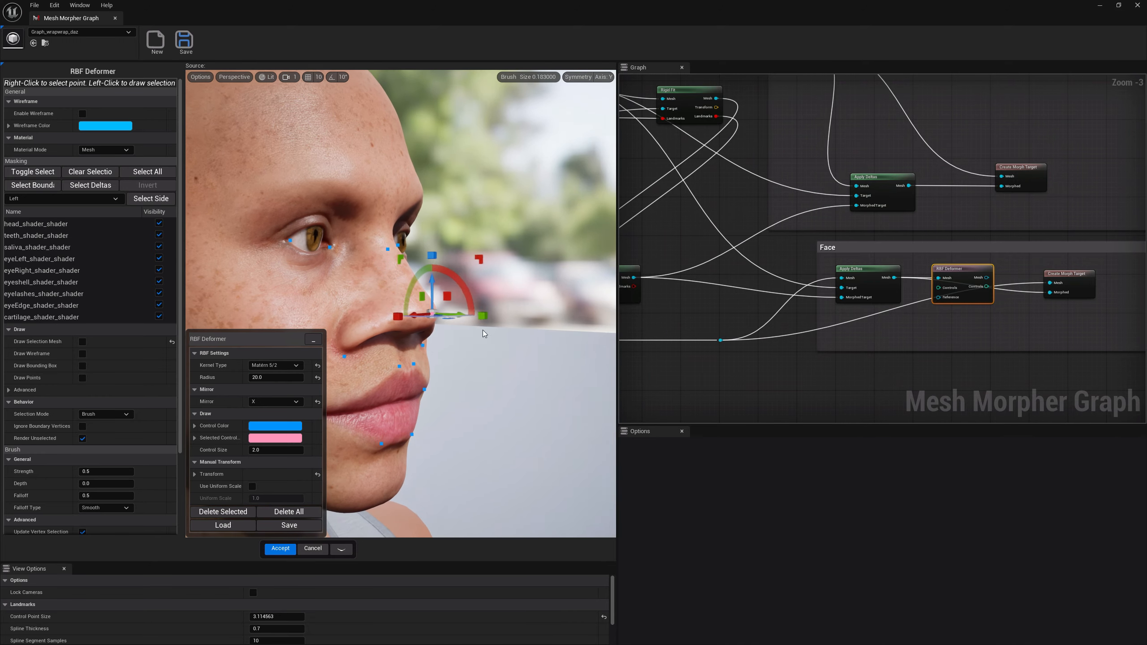
drag(466, 284, 379, 319)
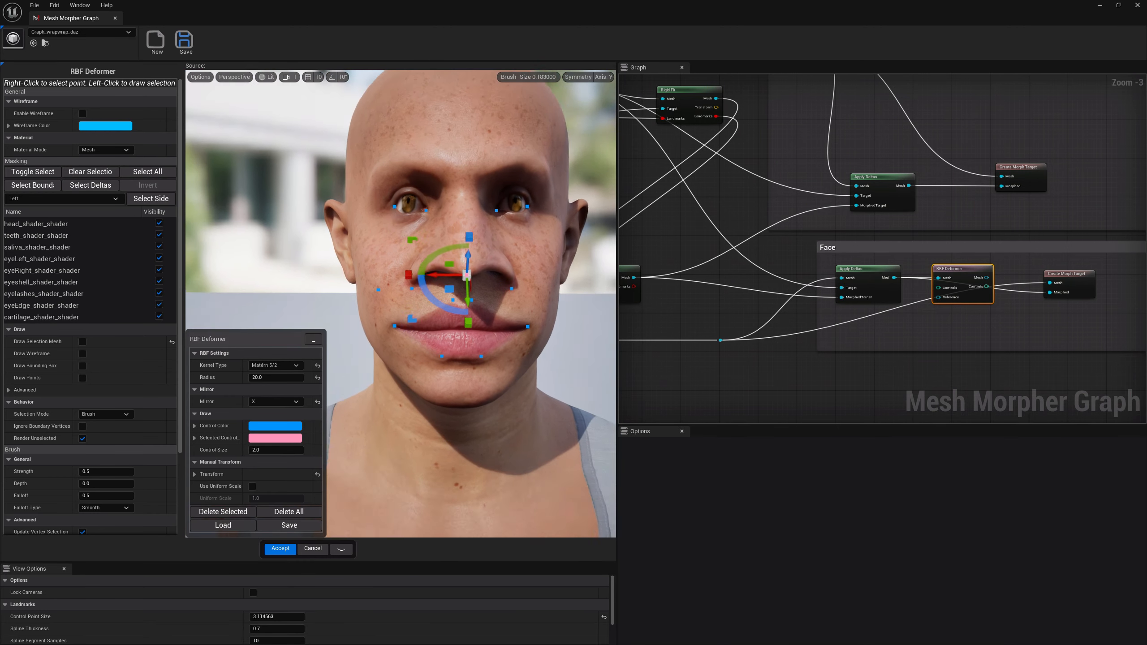
alt+drag(515, 325, 522, 326)
right_drag(519, 325, 529, 304)
key(w)
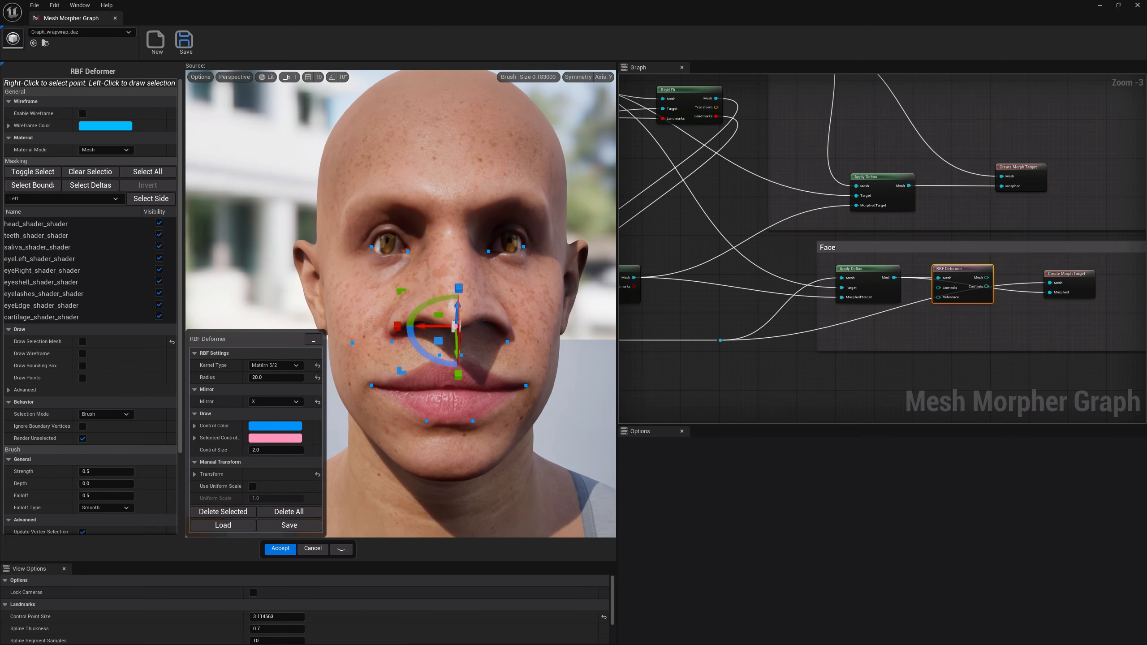
key(d)
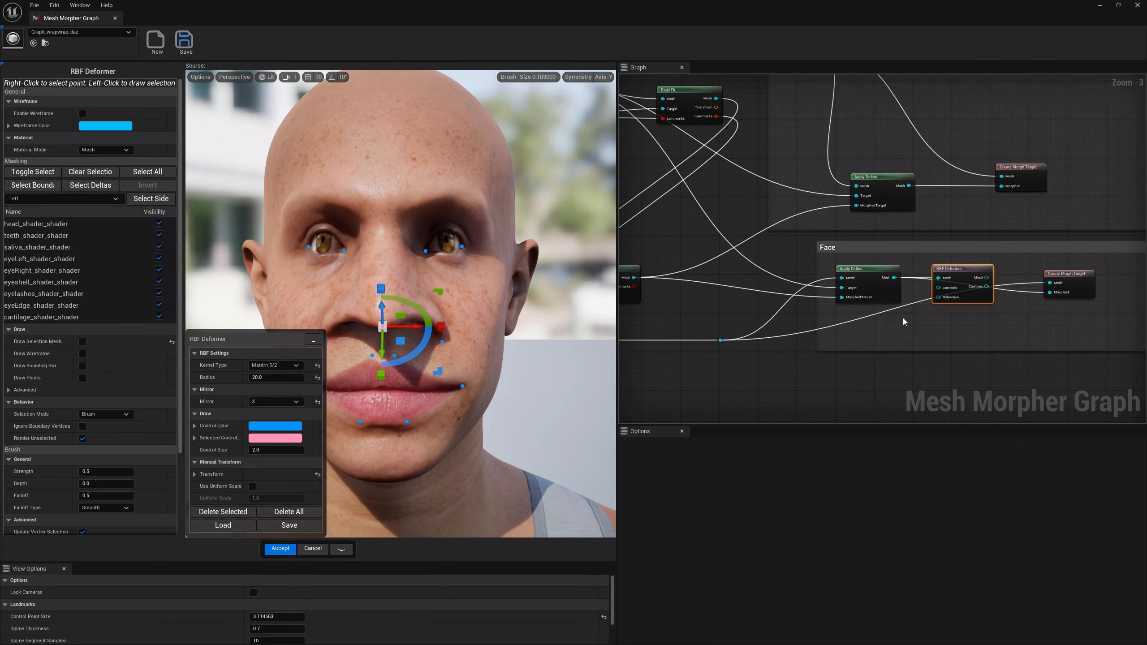
Move the Create Morph Target node in the Face group farther from the RBF Deformer node to free up space.
right_drag(1006, 310, 924, 314)
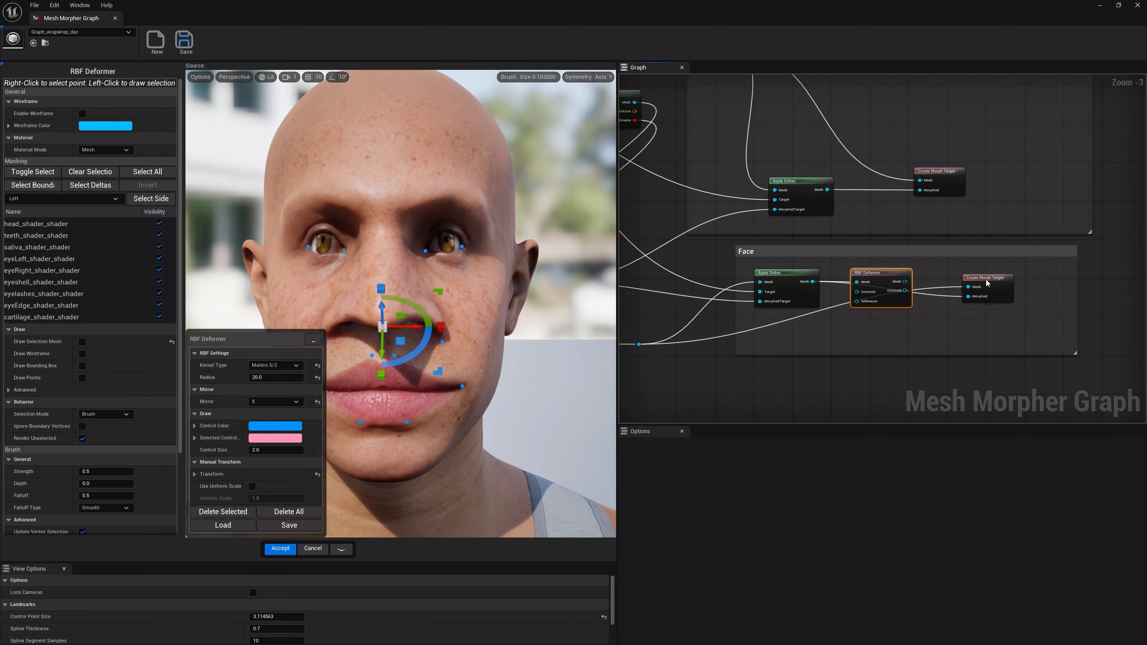
drag(987, 277, 1040, 278)
right_drag(672, 295, 1033, 283)
scroll(836, 325, down, 2)
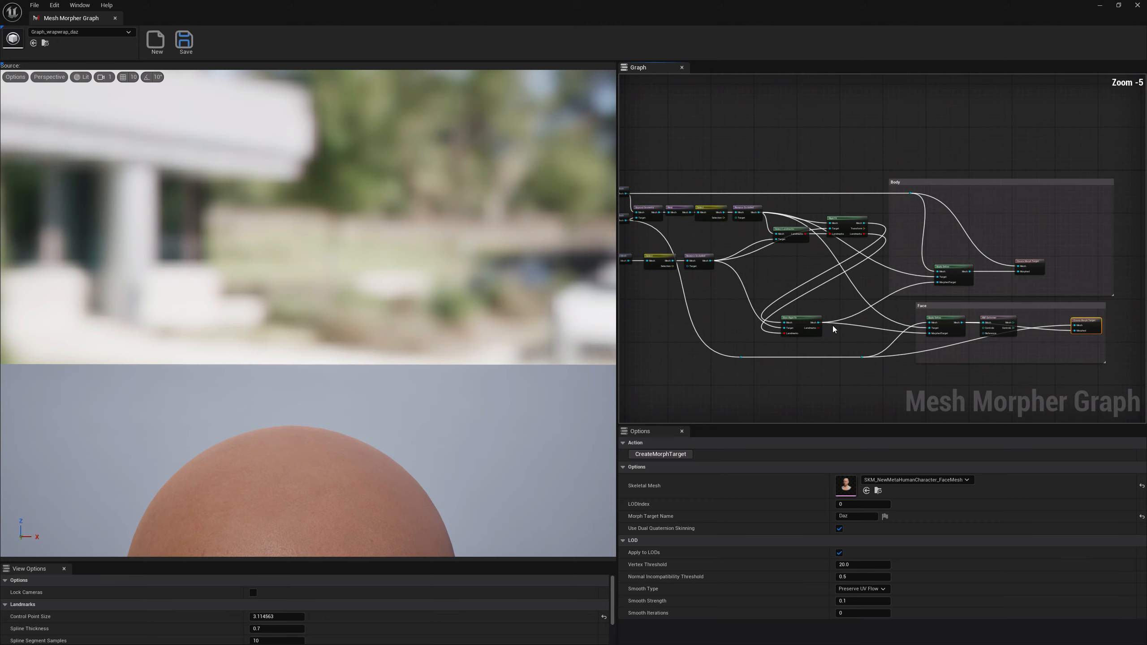
right_drag(809, 337, 803, 305)
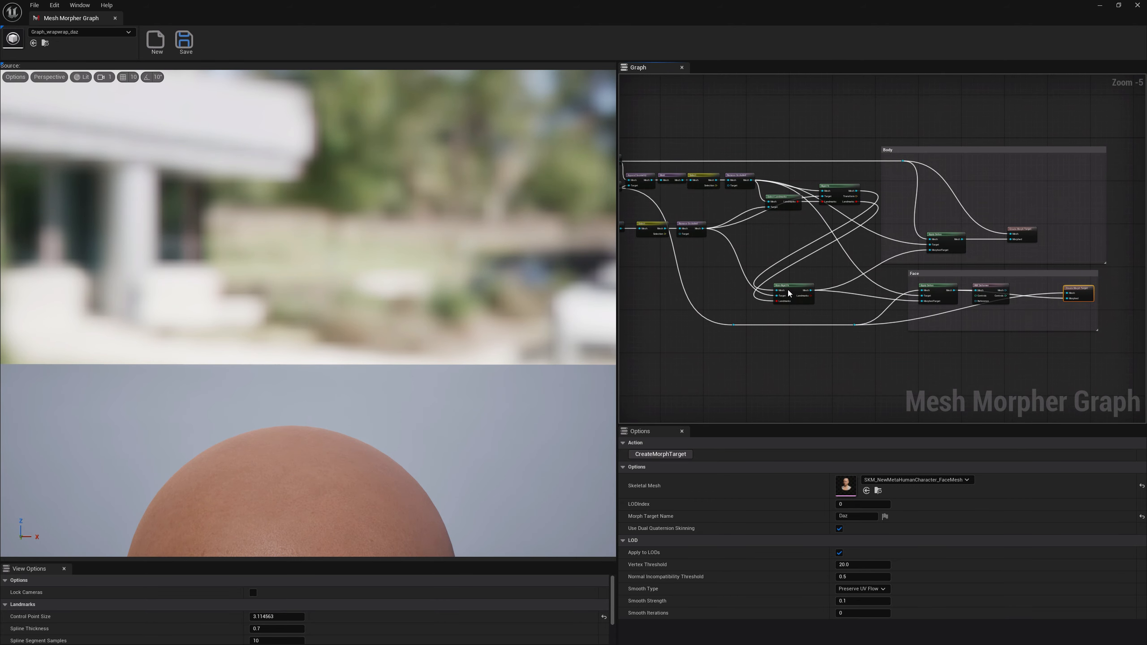
Add a second RBF Deformer node wired to the mesh output of the first RBF Deformer.
right_drag(992, 316, 905, 310)
drag(920, 293, 941, 314)
text(rbf)
key(Return)
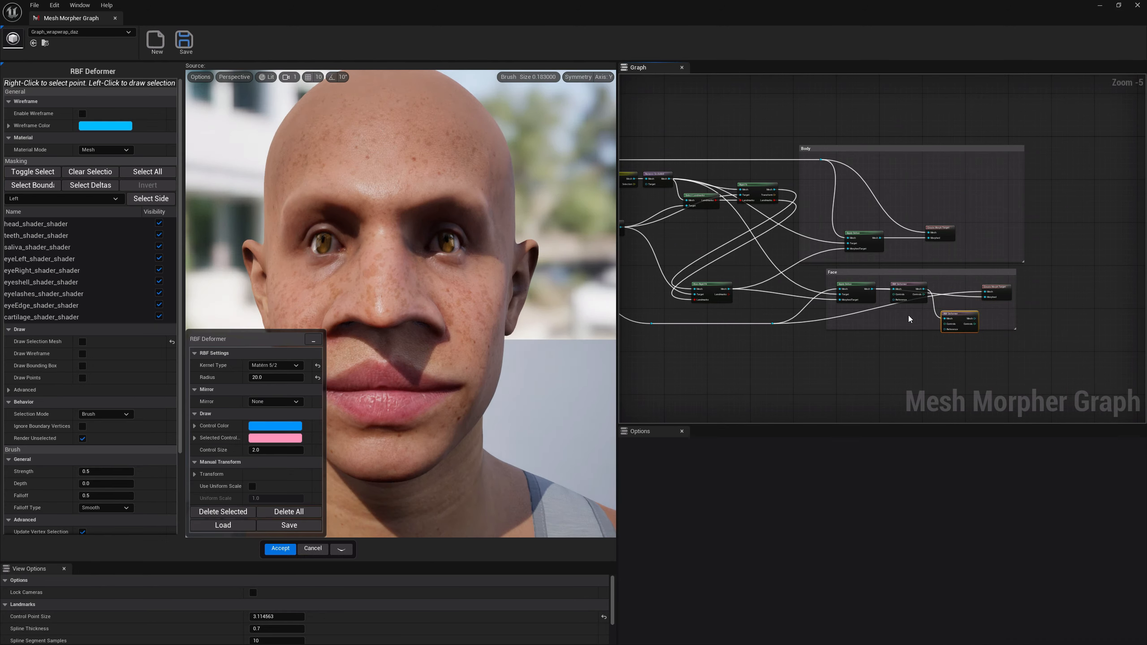
Add a Landmarks to RBF Points node from the Non Rigid Fit landmarks and connect it to the new RBF Deformer's controls.
right_drag(803, 318, 820, 308)
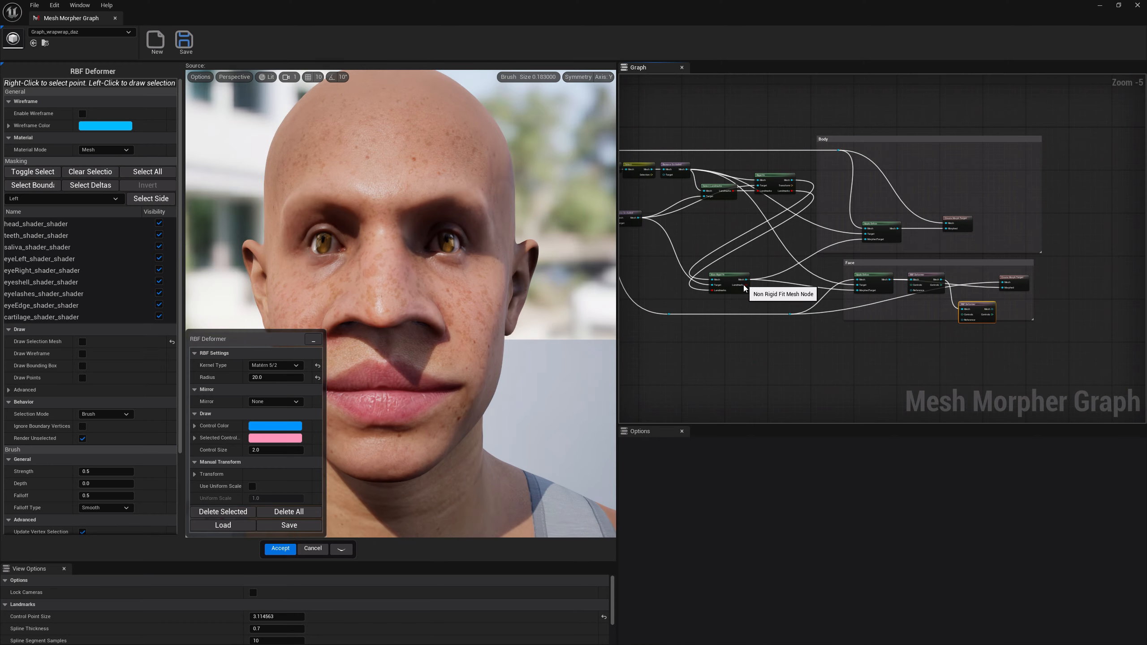
scroll(746, 287, up, 1)
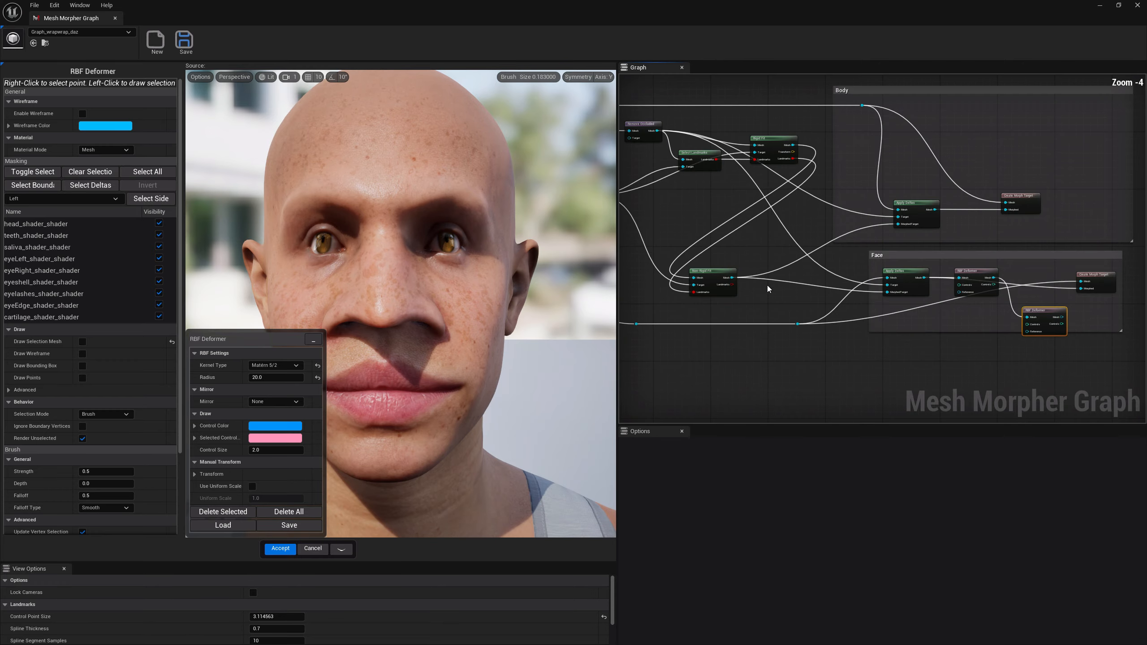
drag(734, 284, 880, 332)
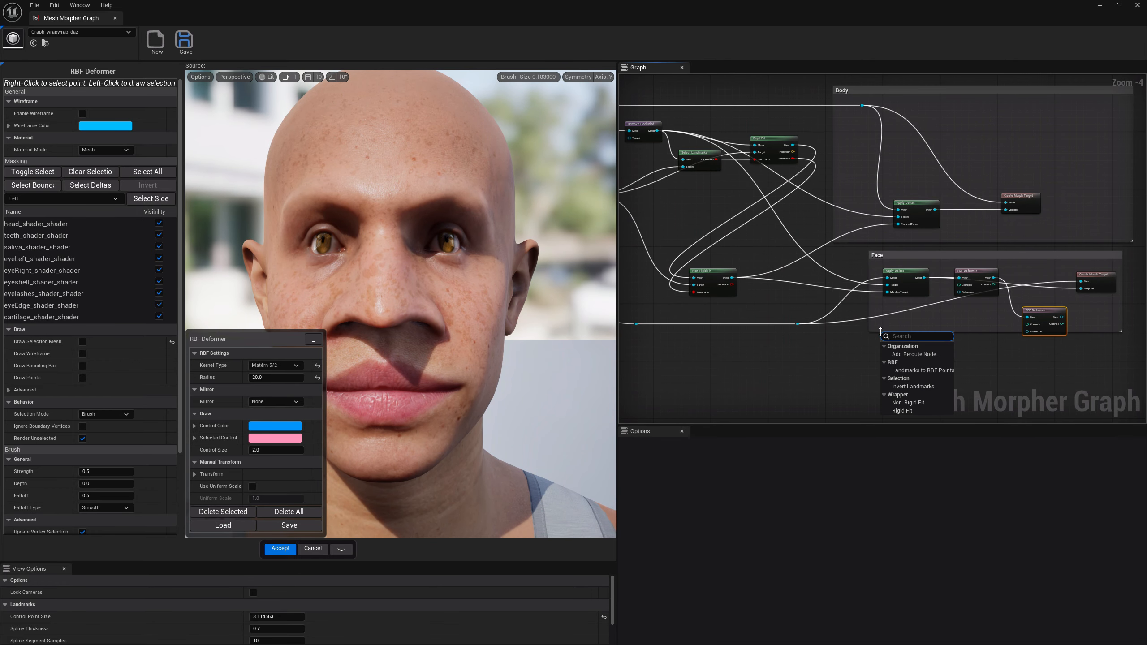
click(914, 373)
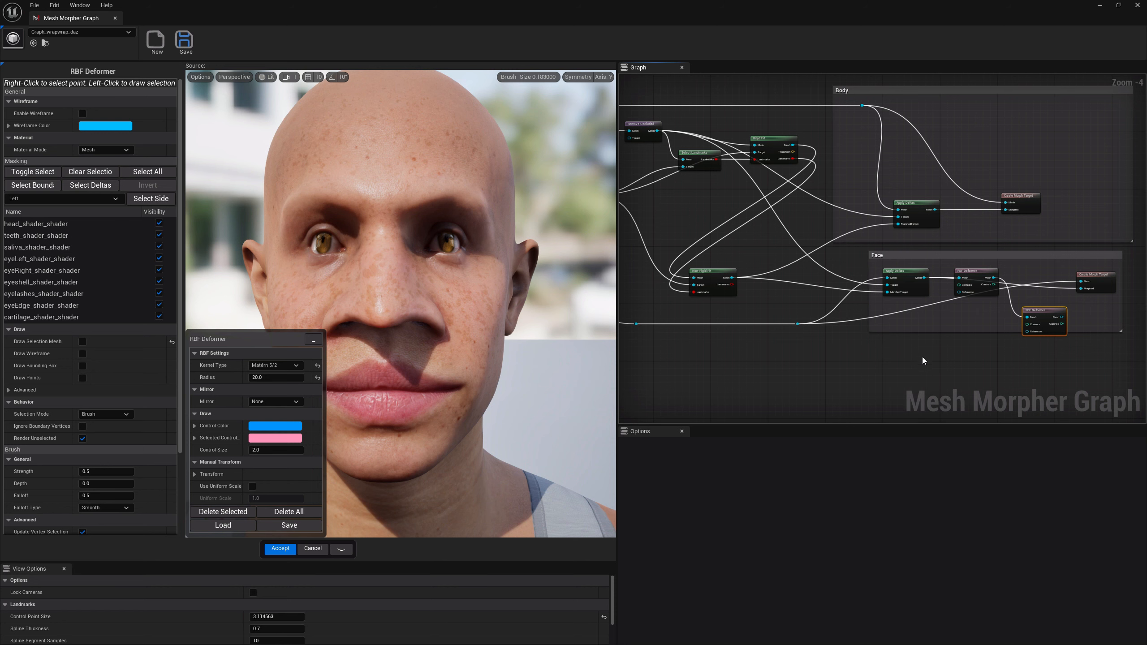
drag(922, 338, 1034, 326)
click(1039, 319)
Stretch one eye by moving its outer and inner corner control points apart.
right_drag(401, 303, 402, 253)
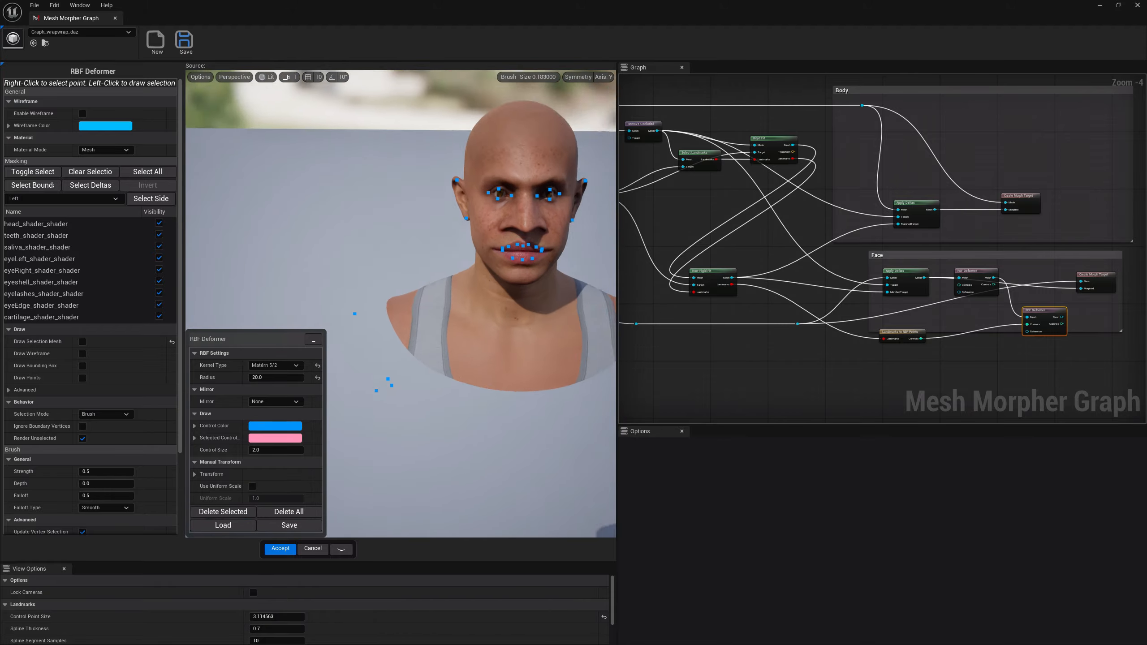
right_drag(517, 357, 517, 341)
right_drag(696, 322, 745, 325)
right_drag(518, 357, 542, 347)
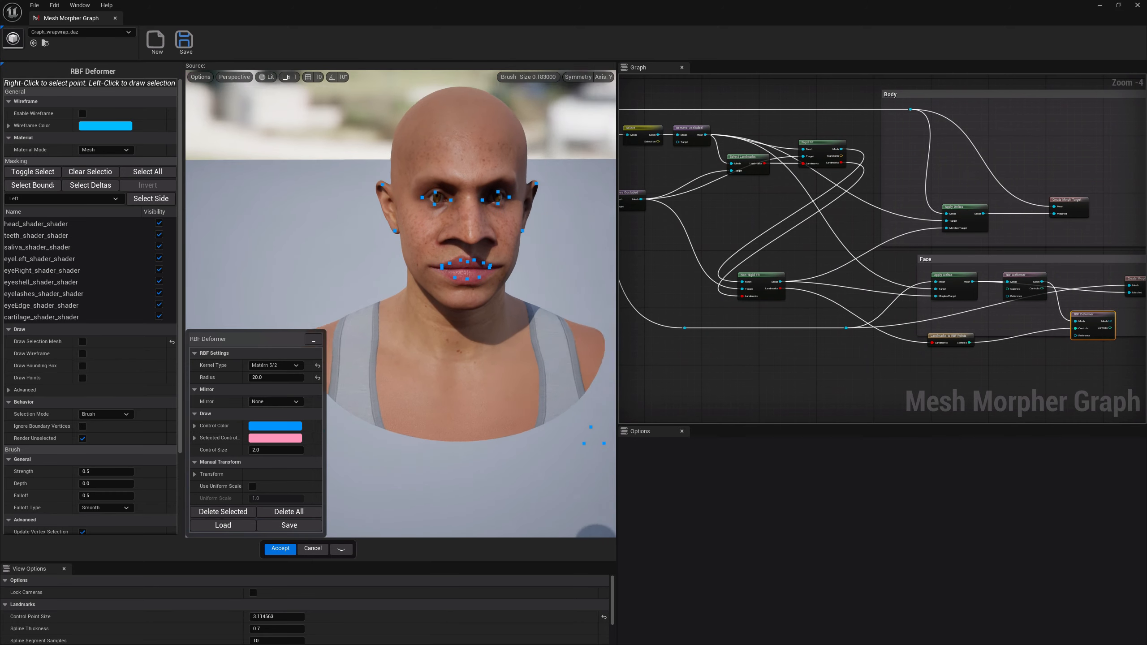
scroll(405, 351, up, 8)
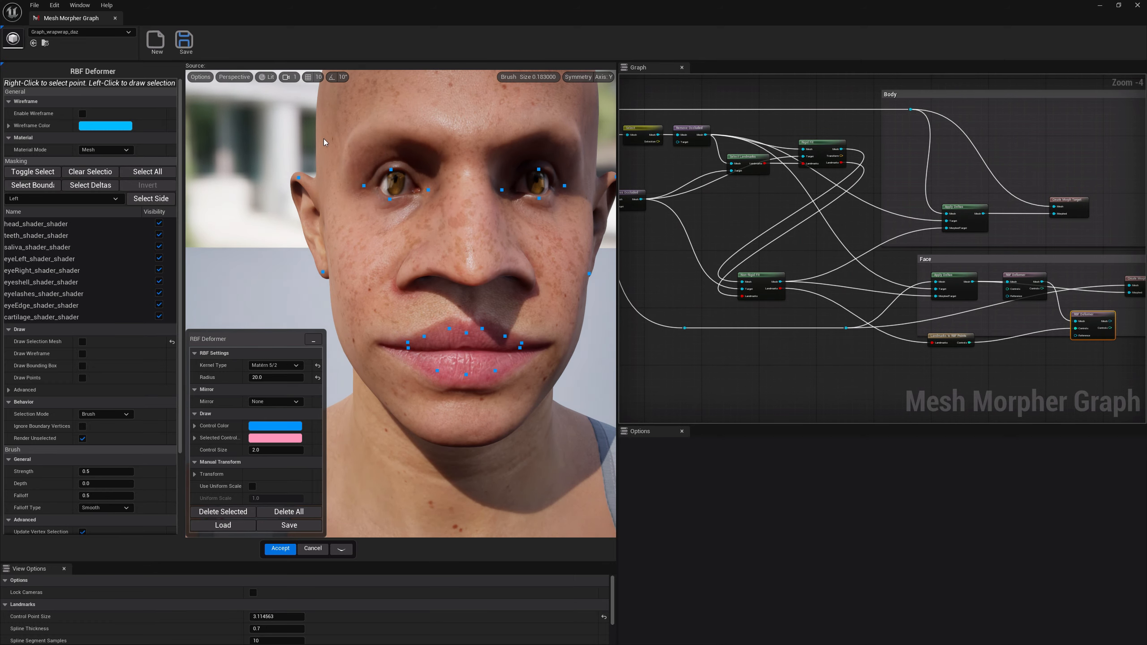
right_click(364, 186)
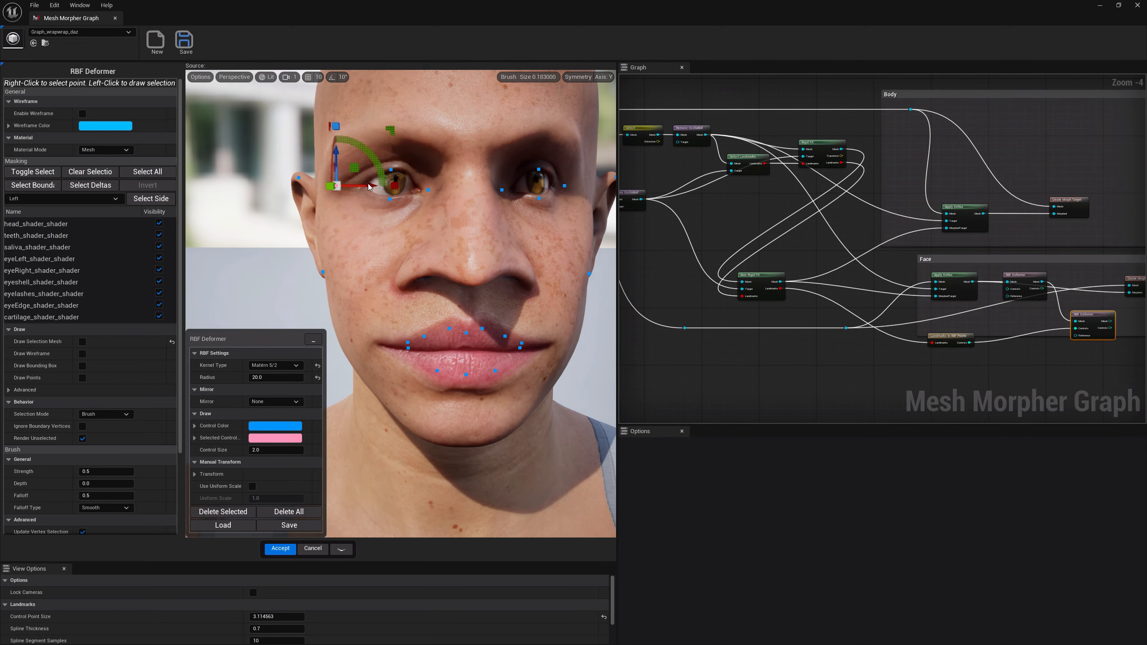
right_click(435, 196)
drag(405, 190, 431, 191)
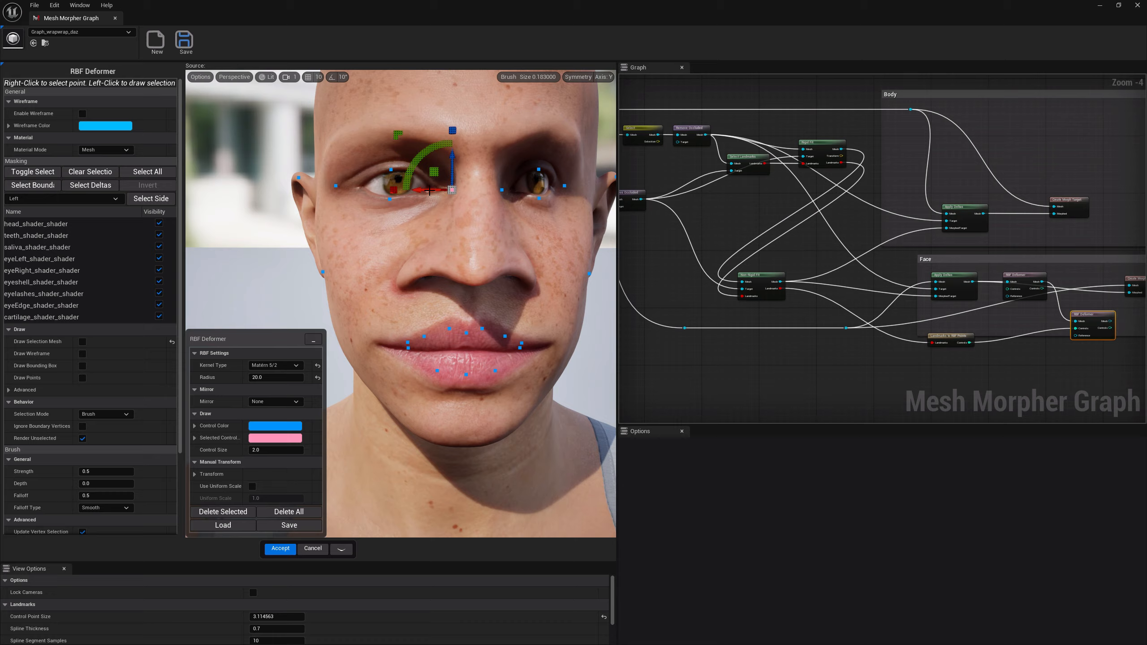
right_drag(430, 193, 395, 187)
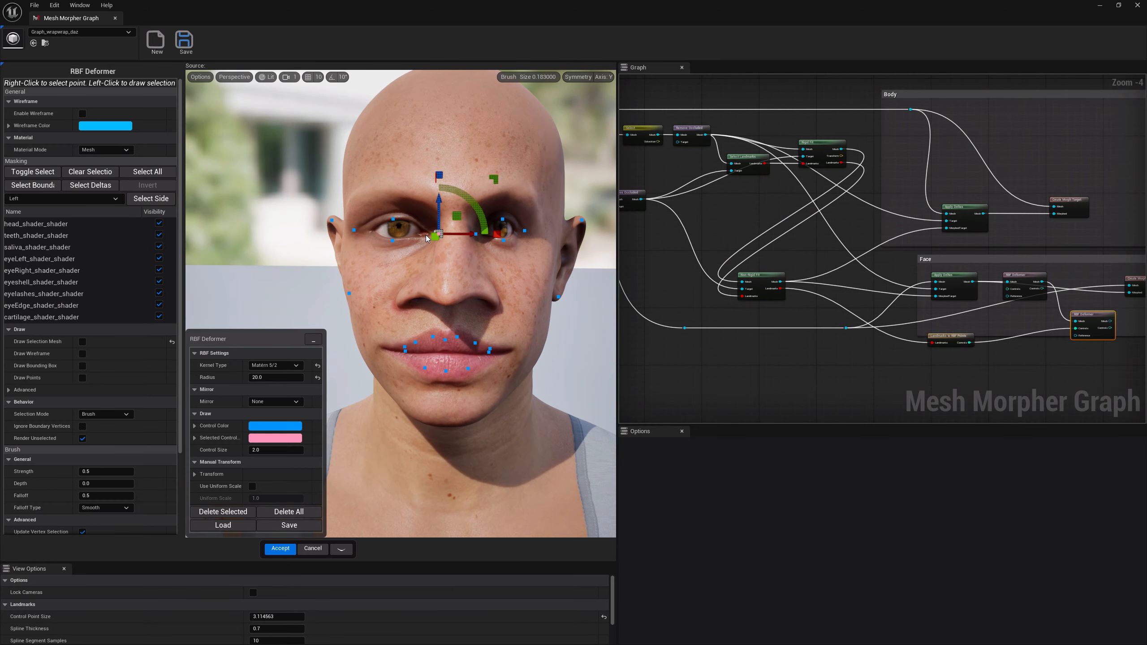
Undo the last eye corner control point move and leave the second RBF Deformer.
key(ctrl+z)
right_drag(741, 306, 733, 295)
right_drag(560, 275, 591, 271)
key(s)
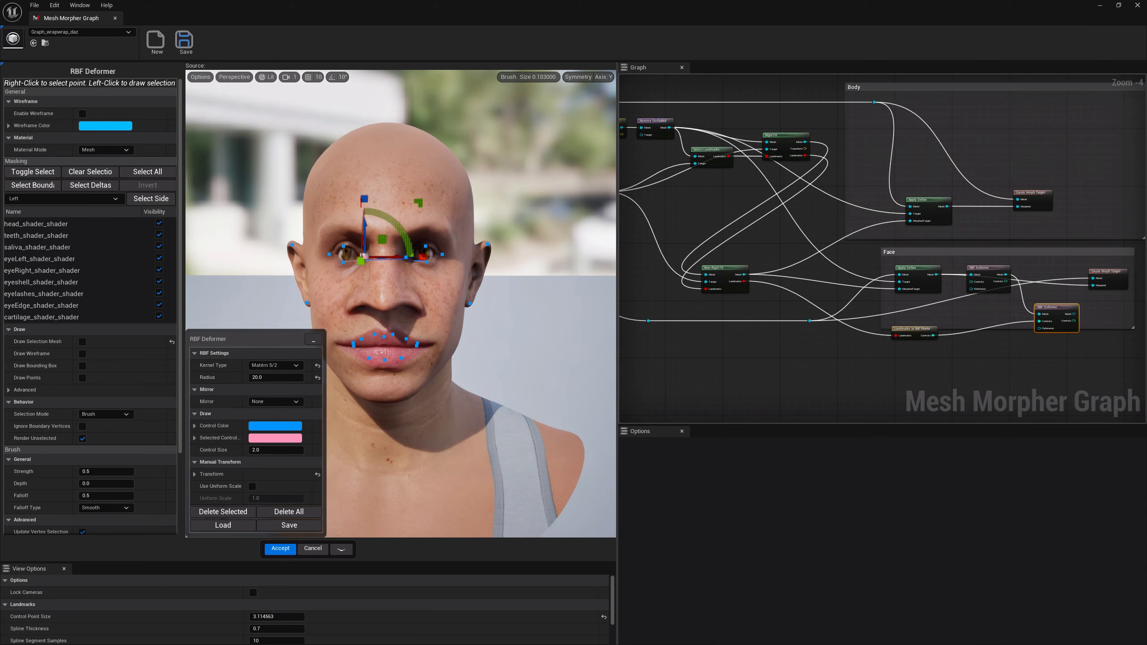
click(1054, 312)
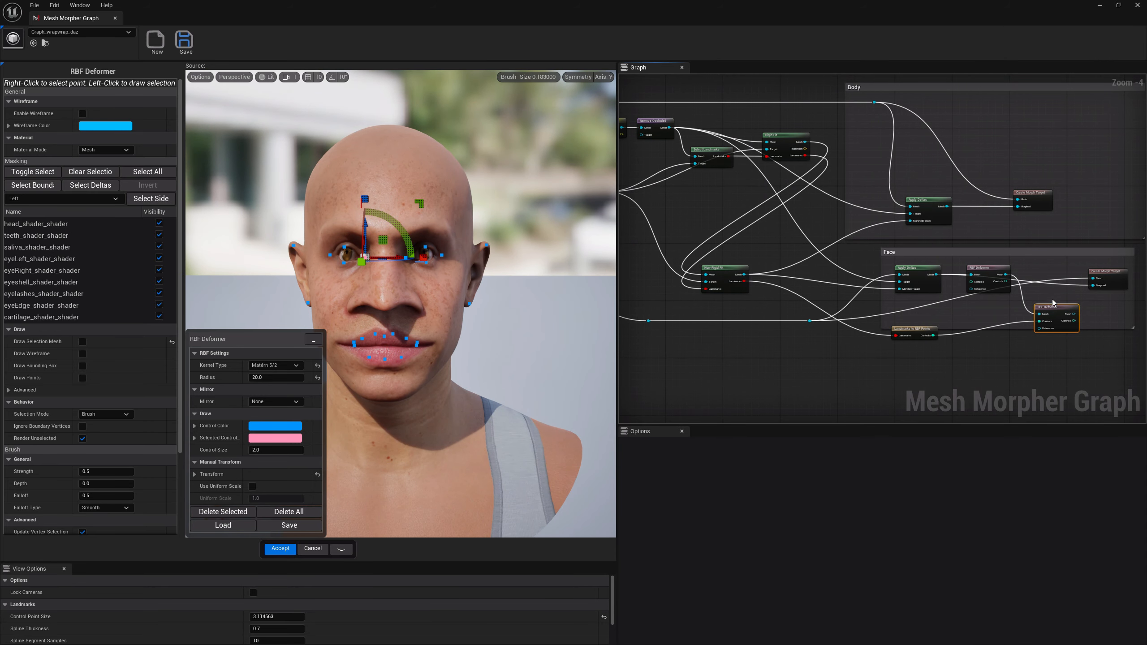
click(1054, 302)
Insert an Invert Landmarks node between the Non Rigid Fit landmarks output and the Landmarks to RBF Points node.
right_drag(1041, 303, 1015, 299)
right_drag(832, 323, 934, 313)
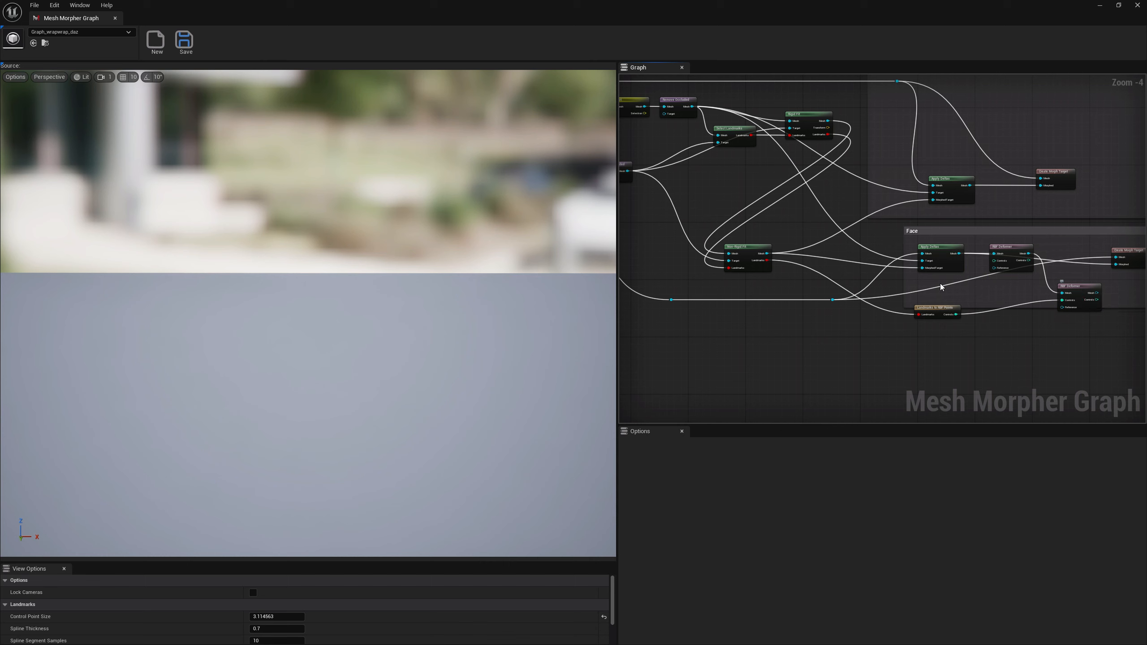
drag(766, 261, 787, 309)
text(inve)
key(Return)
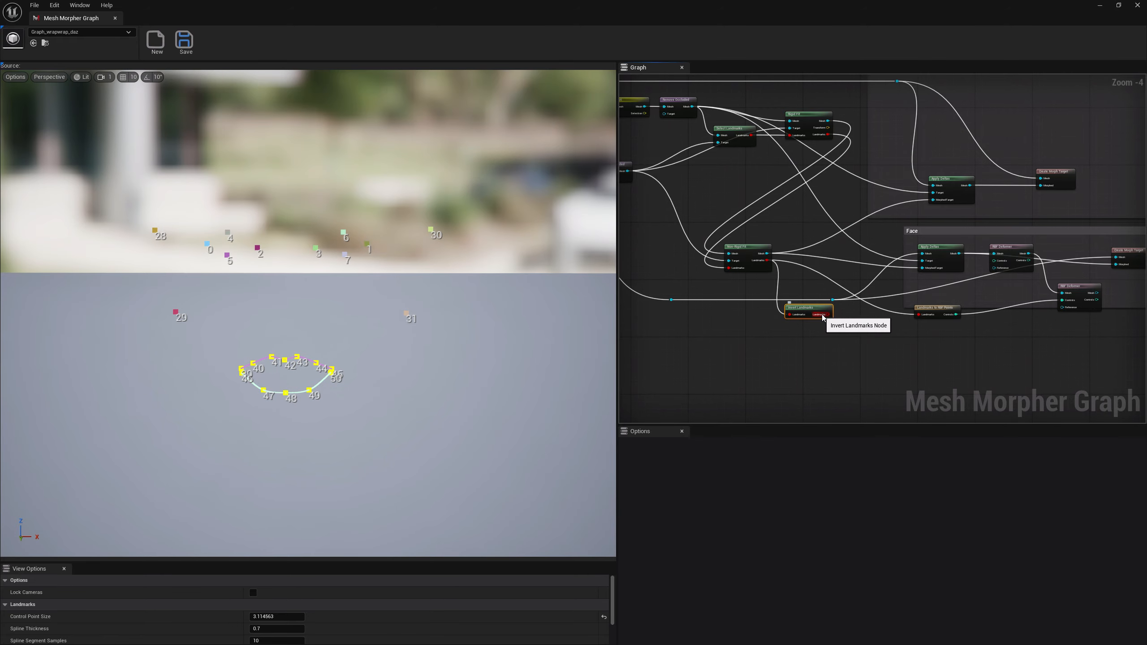
drag(829, 315, 926, 314)
Check the landmark pairs on the source and target meshes in the landmarks node that feeds the Rigid Fit.
right_drag(794, 283, 979, 387)
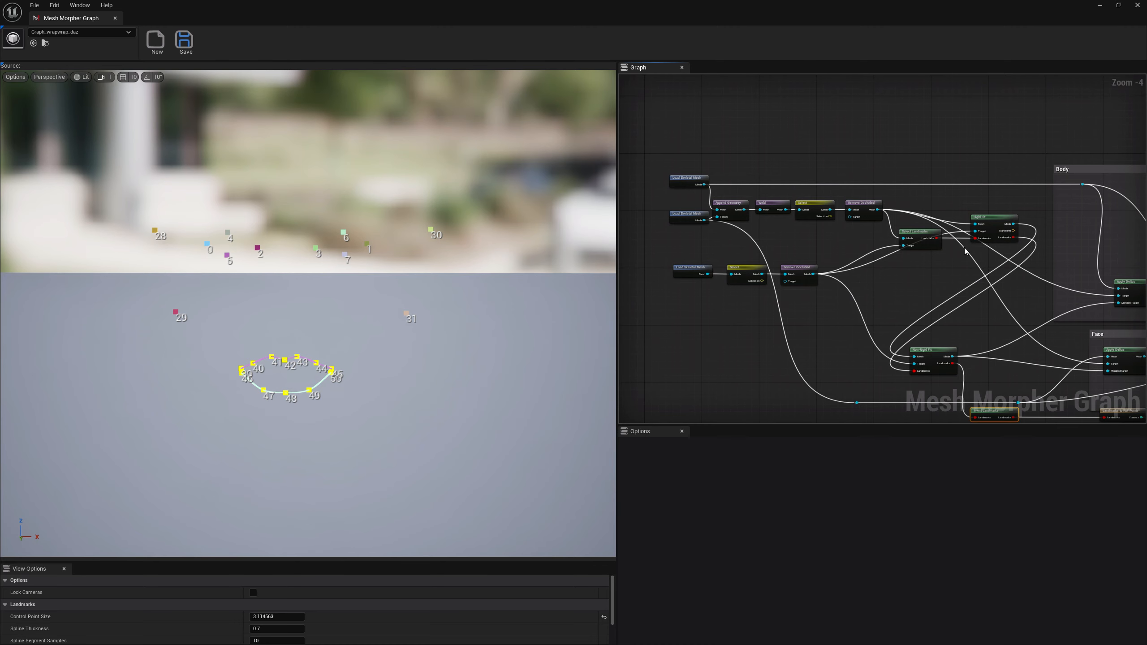
click(919, 234)
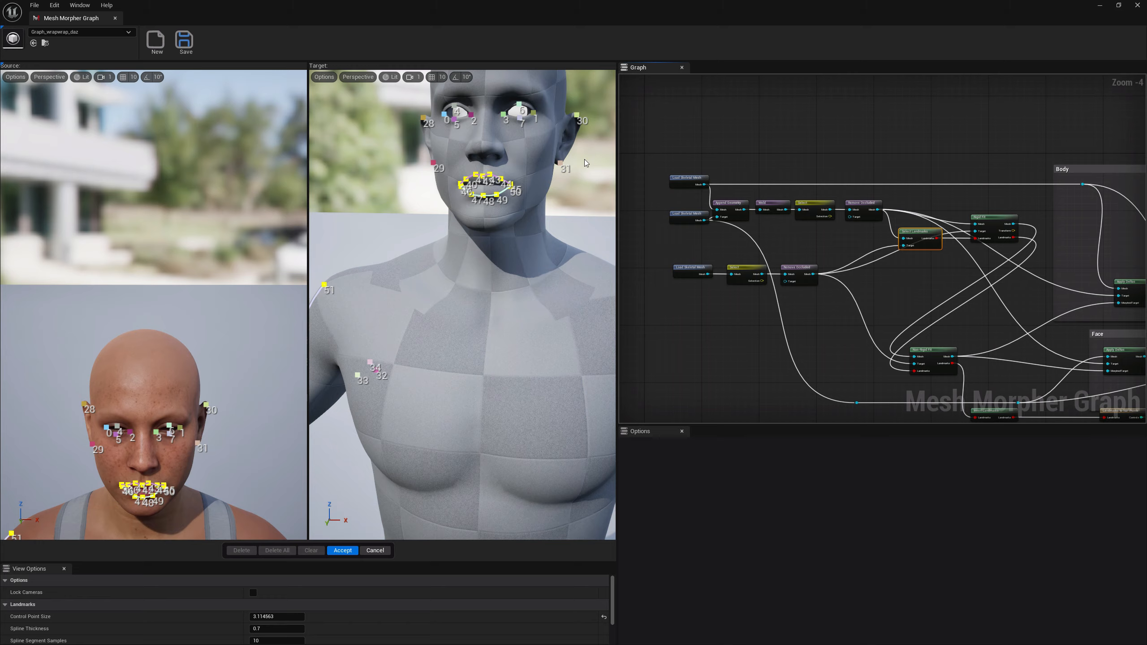
right_drag(926, 342, 754, 243)
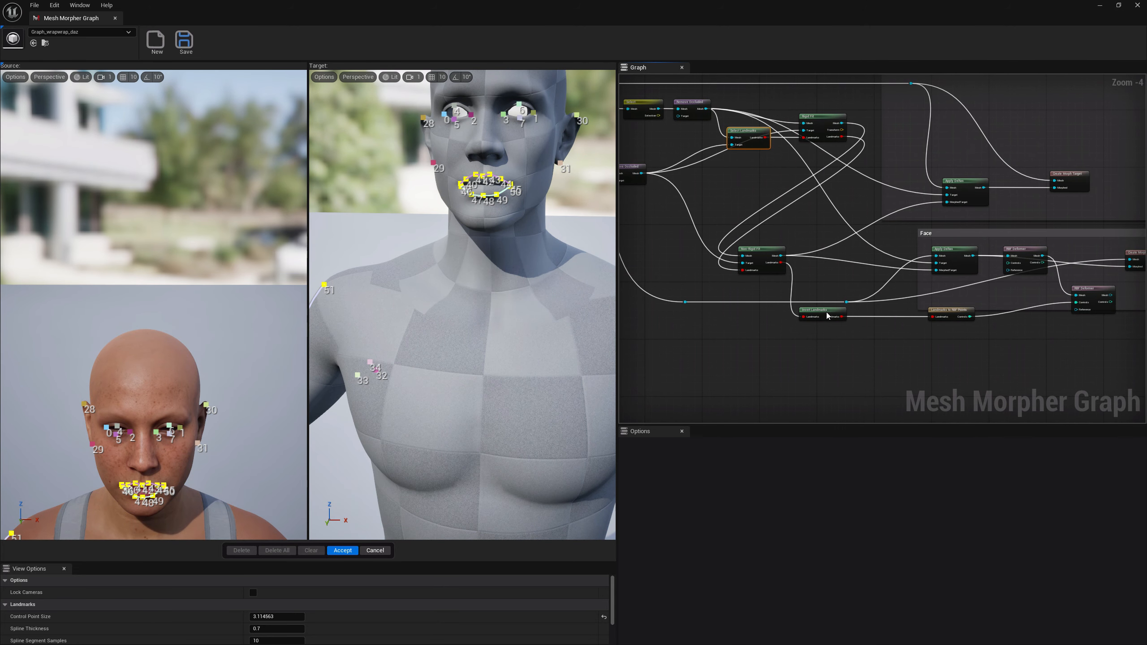
Move the Invert Landmarks and Landmarks to RBF Points nodes closer together below the Face group.
drag(828, 316, 864, 319)
drag(966, 312, 959, 315)
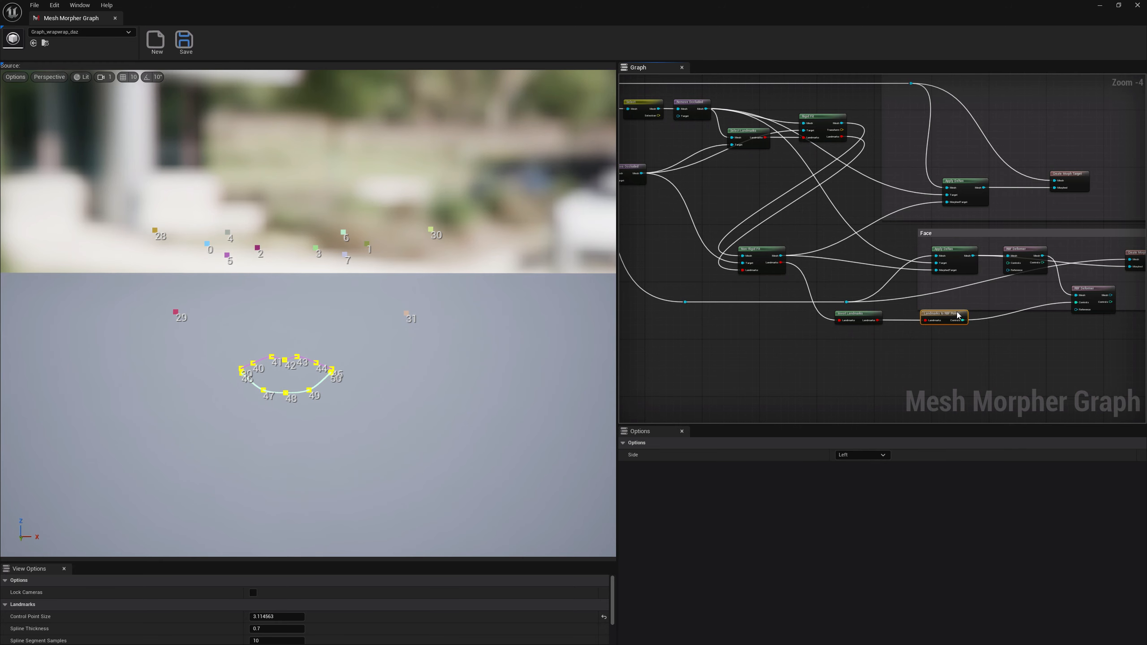
click(990, 323)
right_drag(1019, 314, 886, 322)
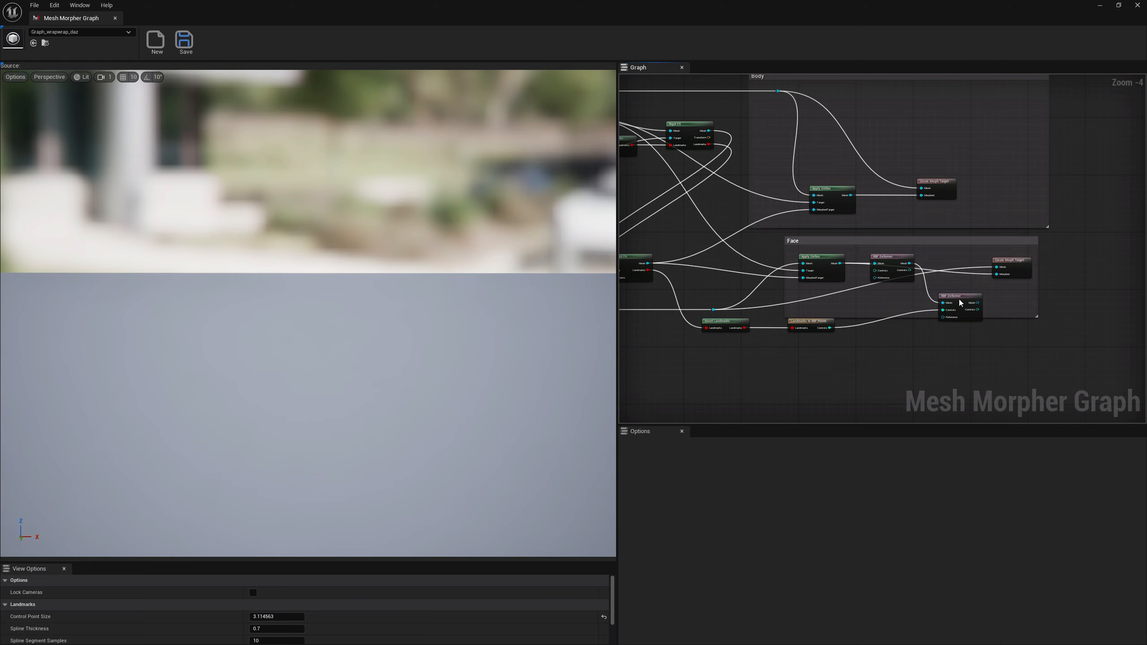
In the first RBF Deformer, set the kernel type to Wendland C2 and mirror to X, and select the cheek control point beside the nose.
double_click(893, 262)
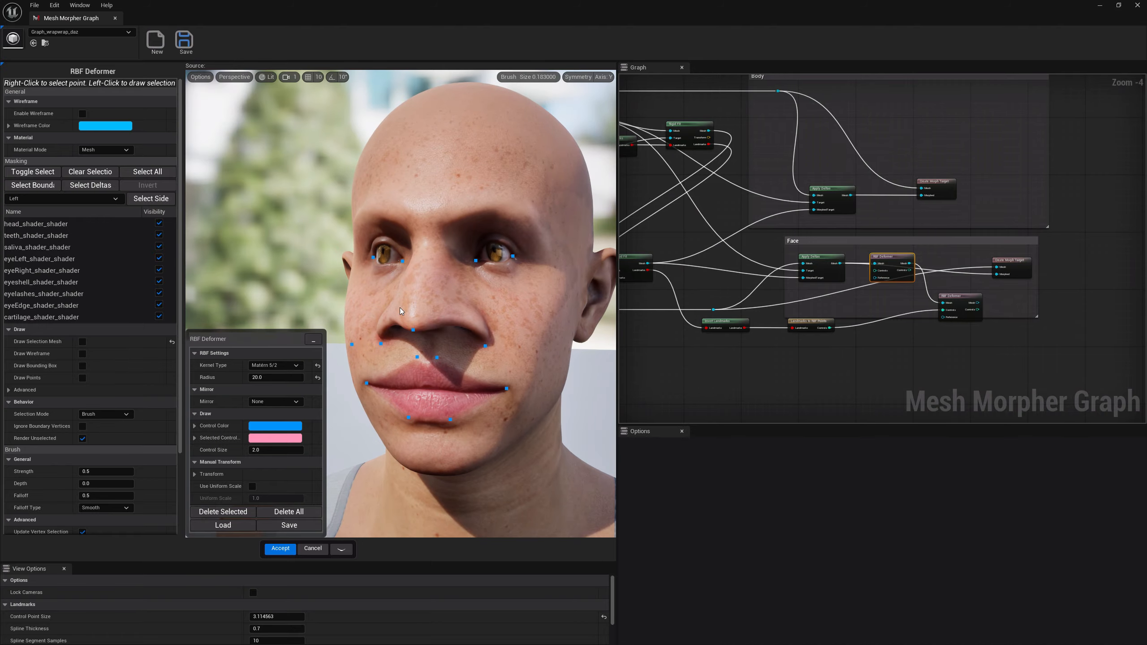
click(295, 365)
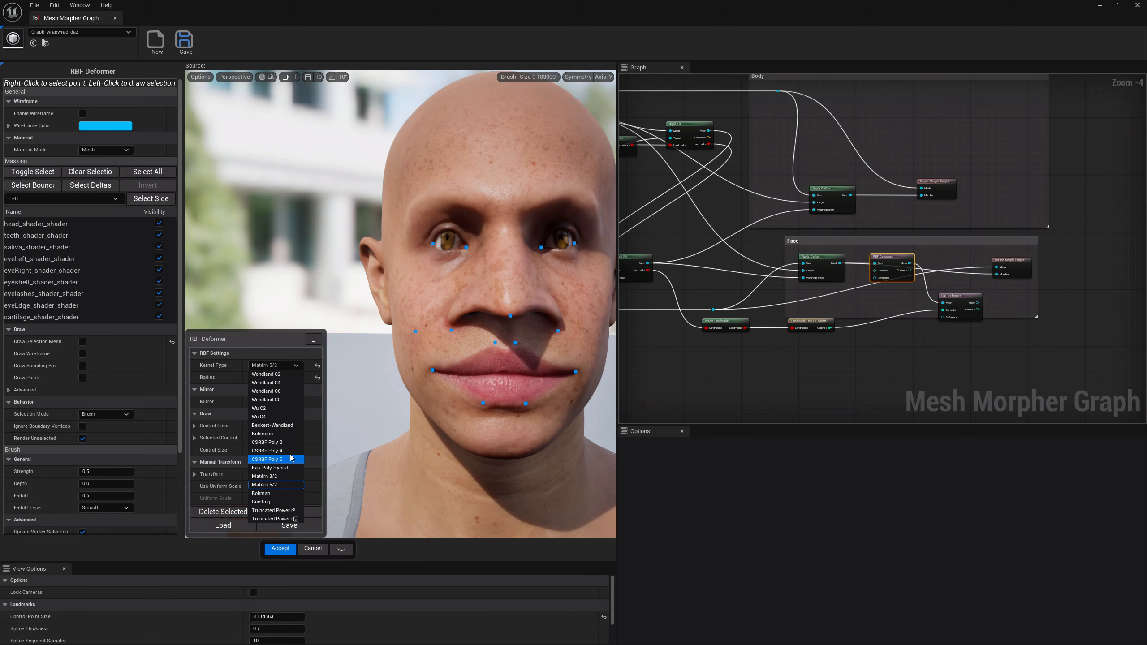
click(278, 367)
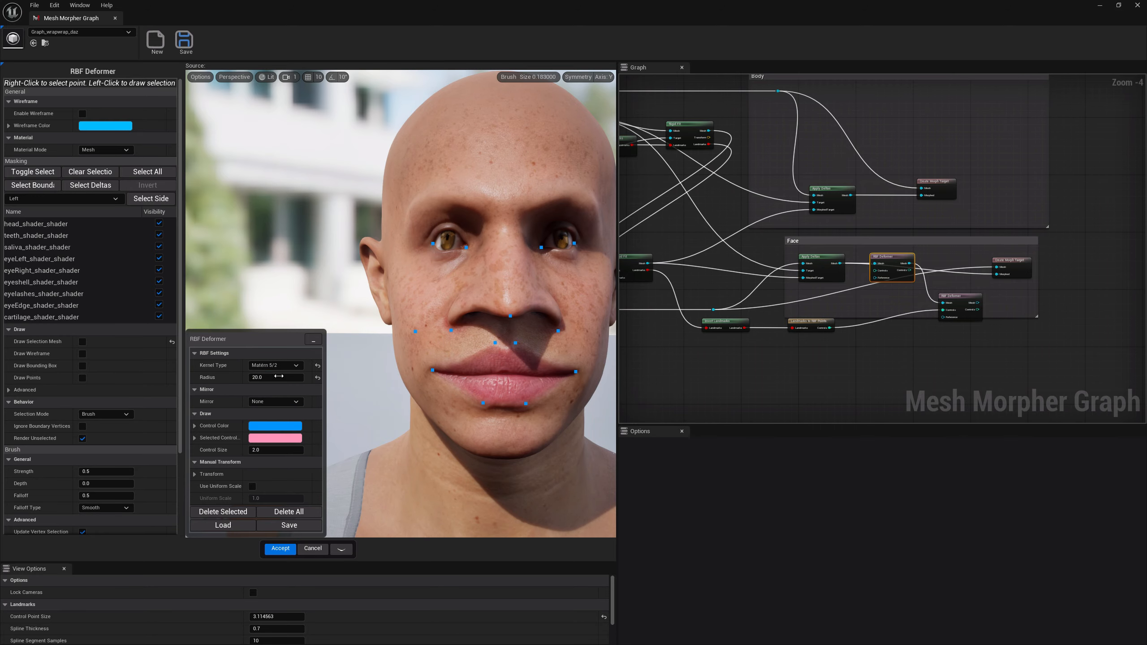
right_click(452, 331)
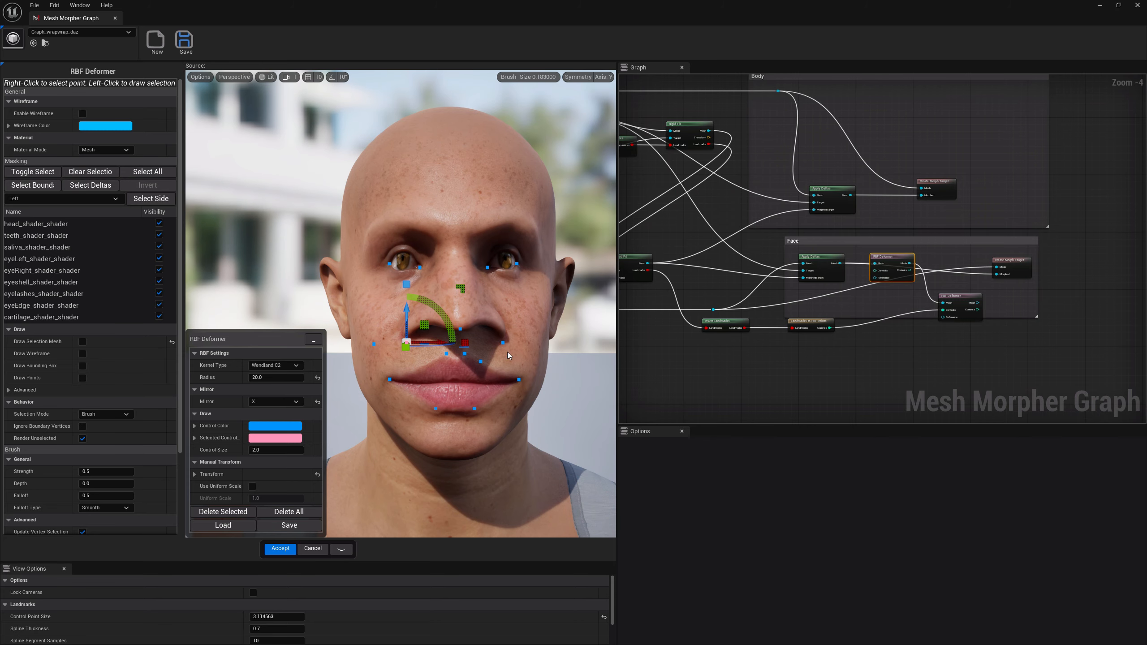
Examine the face and the selected cheek control point from several angles and distances.
right_drag(505, 358, 641, 355)
key(a)
right_drag(560, 355, 411, 347)
key(d)
key(s)
key(d)
key(a)
key(w)
key(a)
key(s)
key(d)
key(w)
key(d)
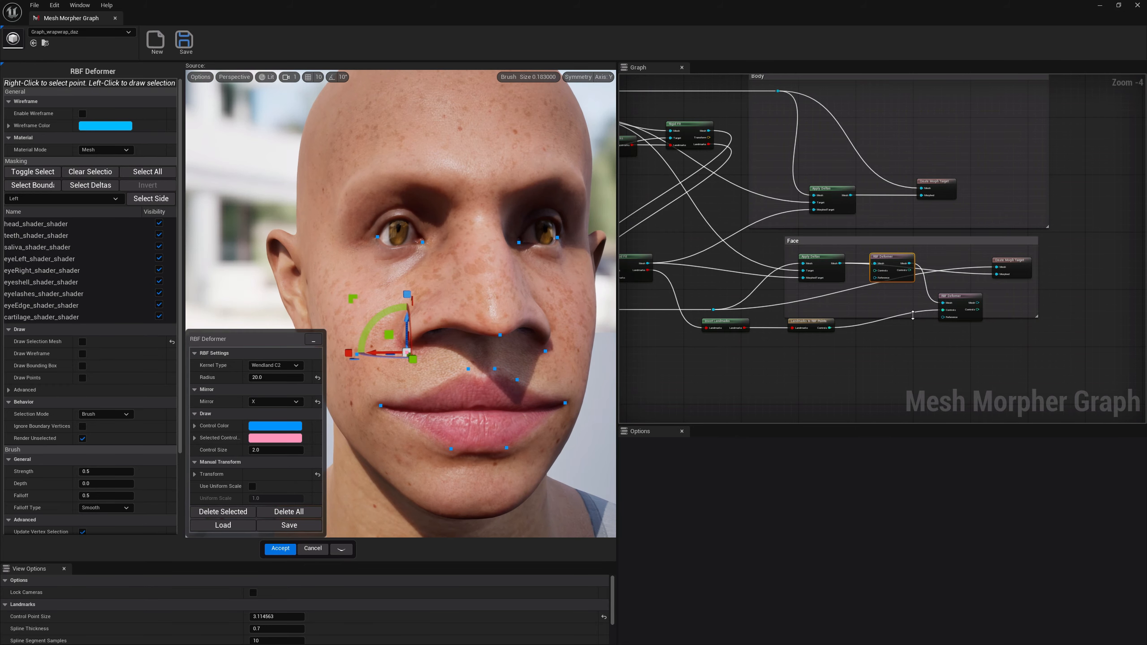
Delete the second RBF Deformer node and reopen the first RBF Deformer.
click(967, 303)
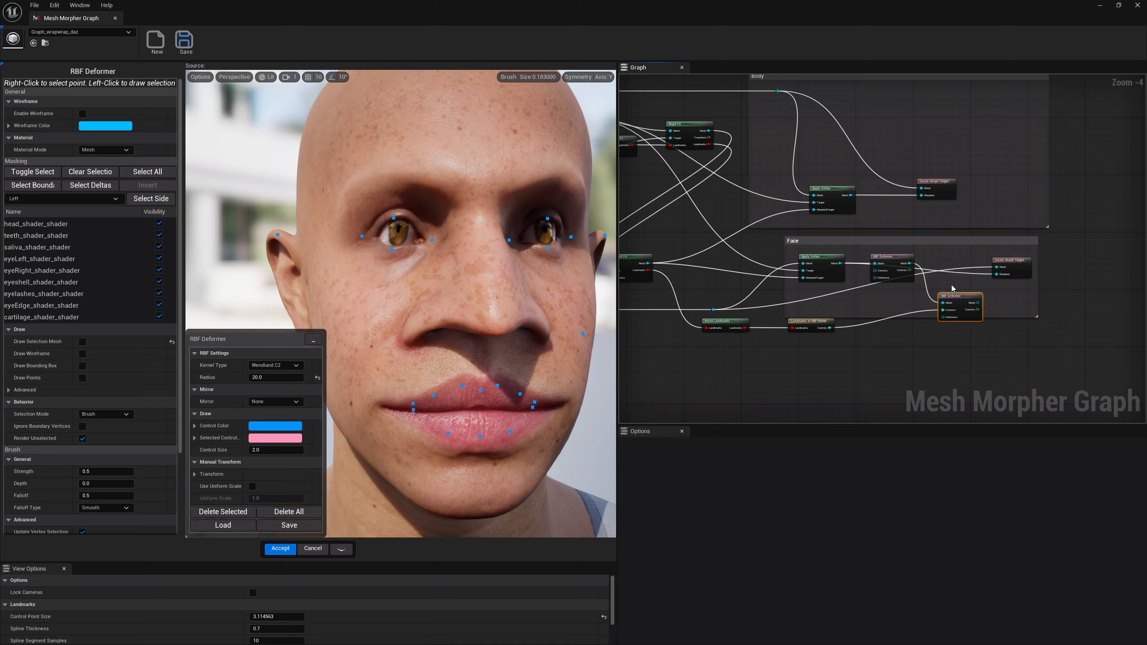
key(Delete)
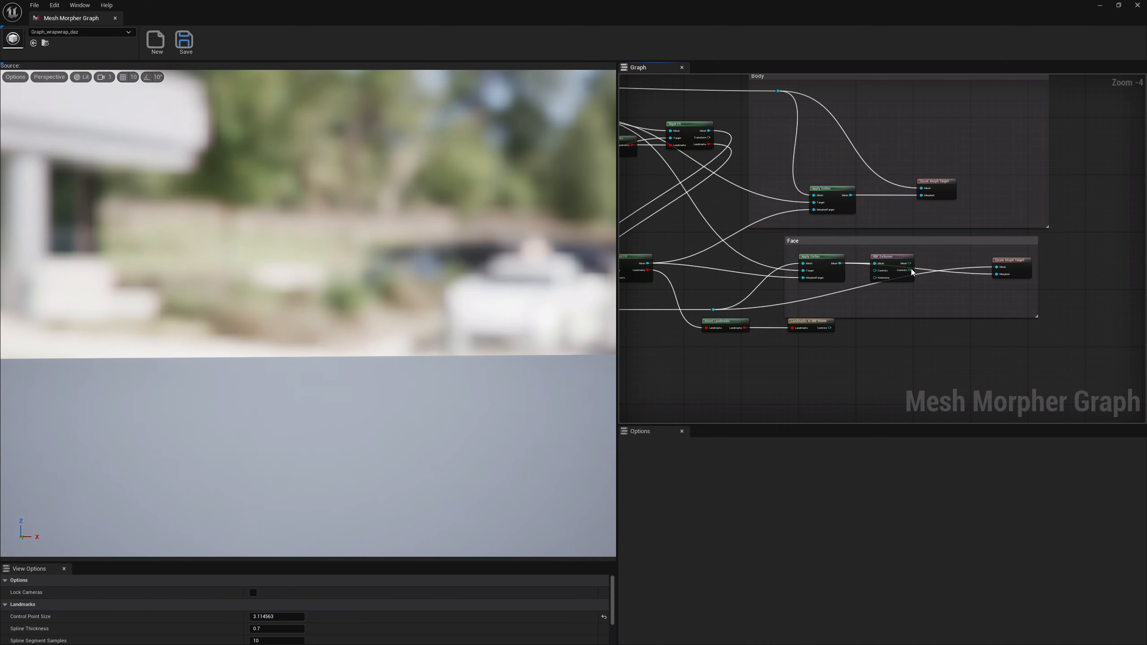
click(900, 262)
drag(909, 264, 961, 302)
click(999, 254)
click(1019, 261)
click(892, 261)
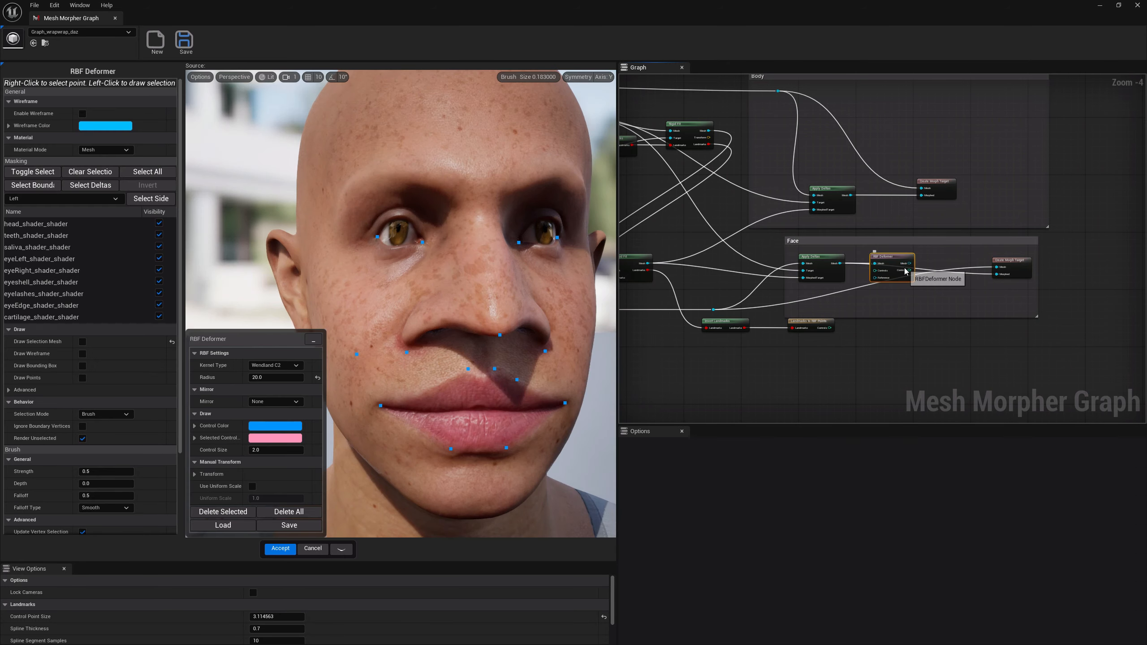
Add a Bake Mesh node from the mesh output of the RBF Deformer in the Face group.
drag(909, 263, 926, 300)
text(bake)
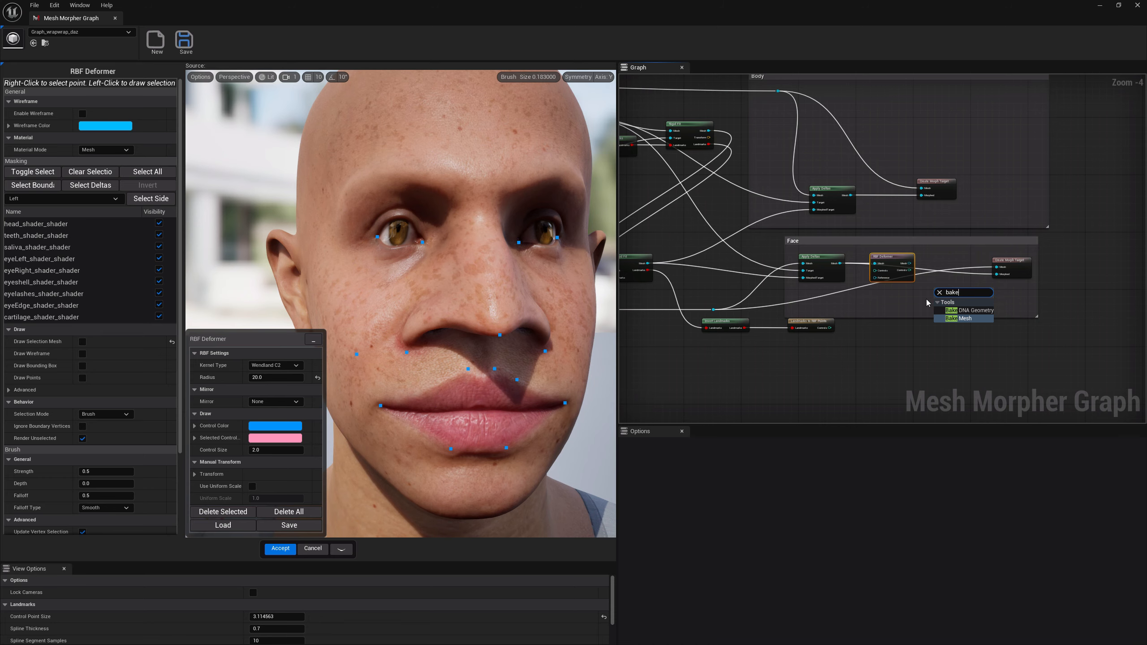
key(Up)
key(Down)
key(Return)
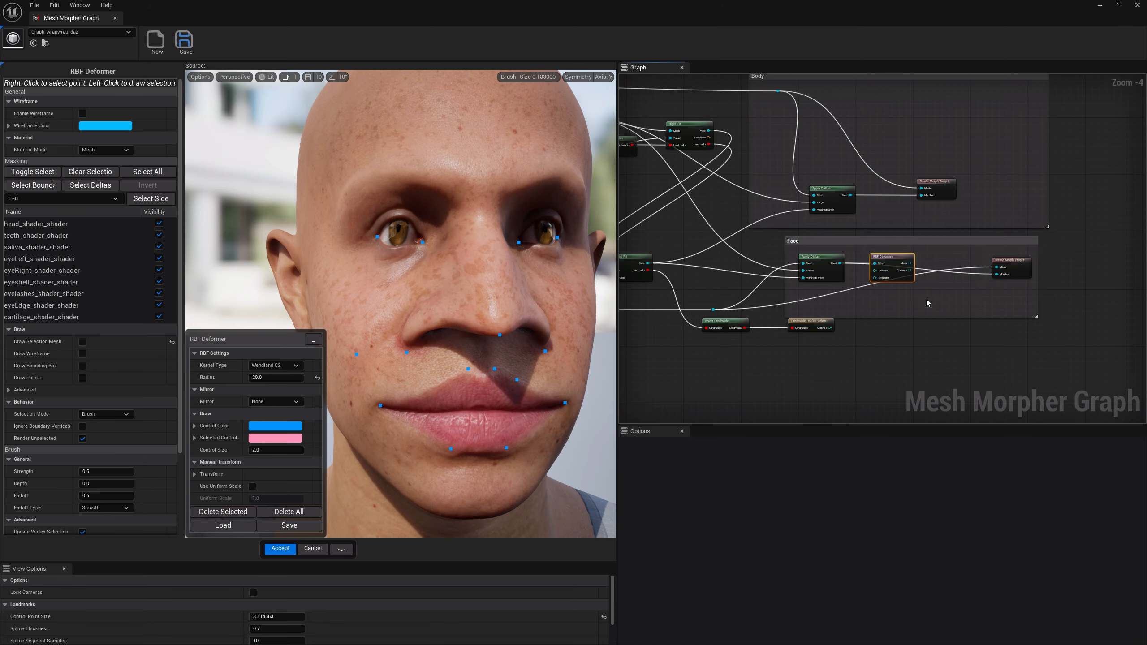